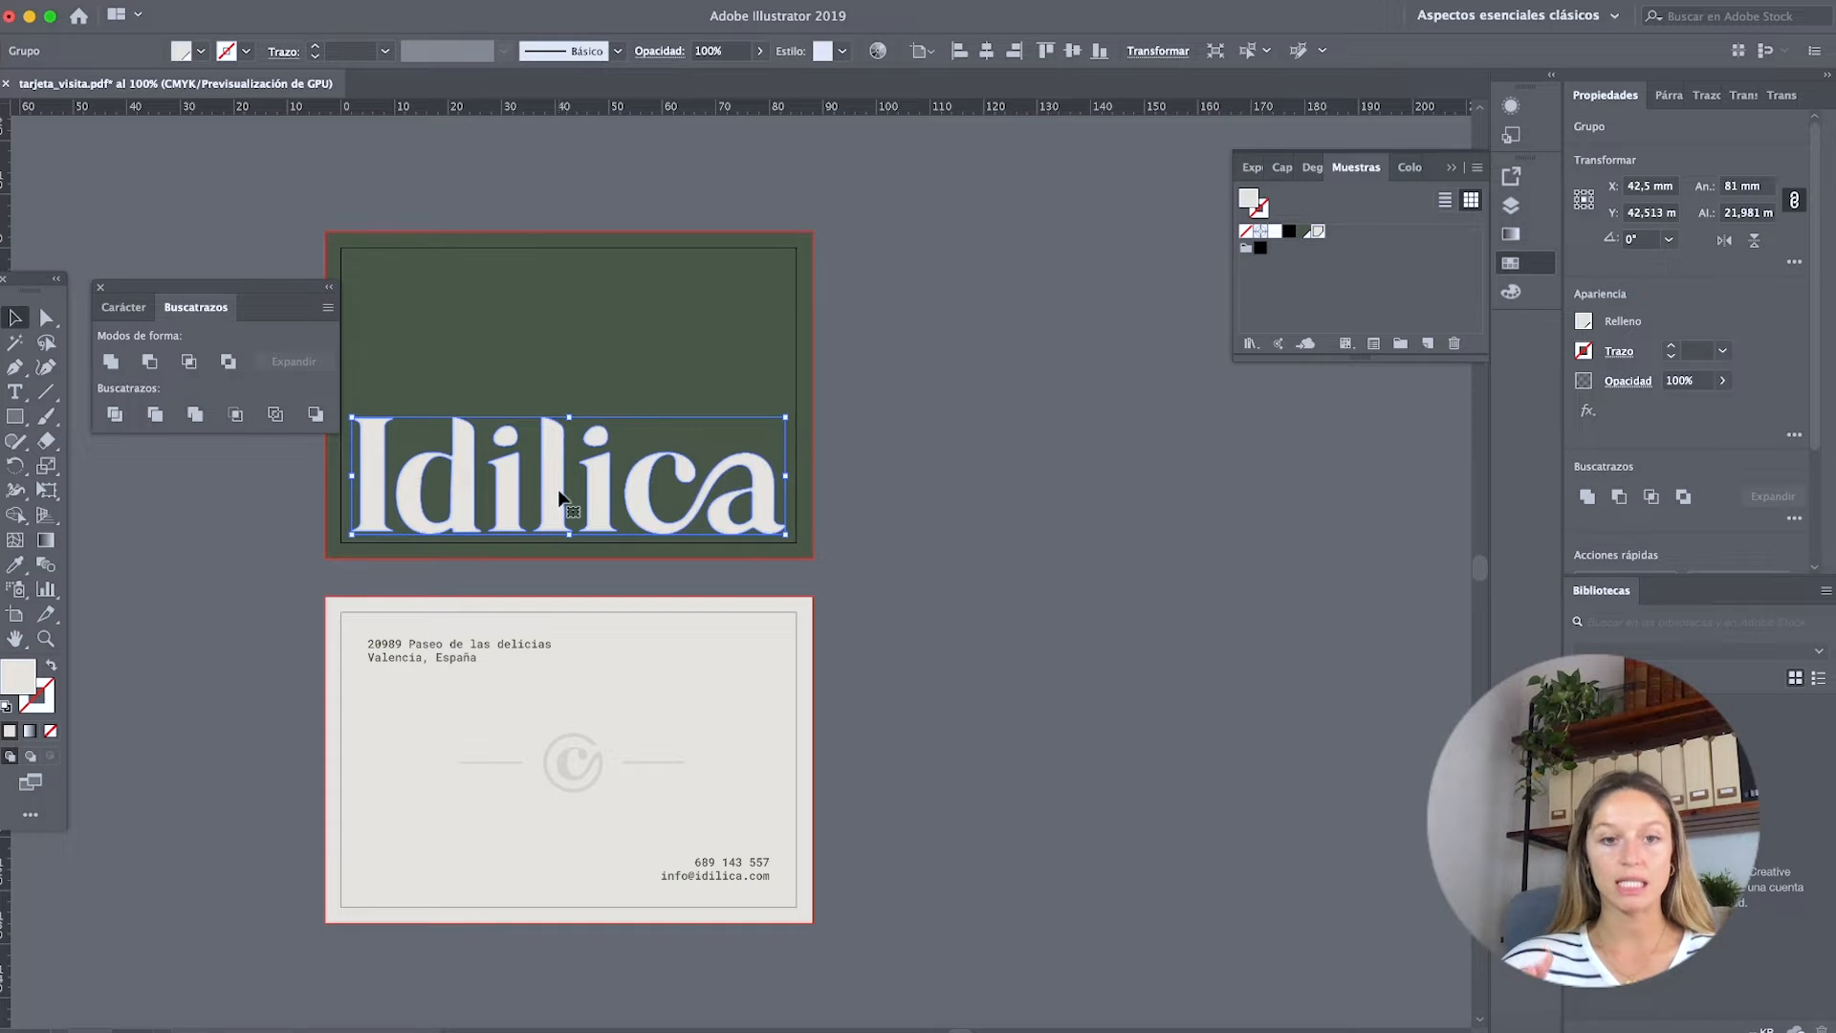
# Duplicate the Idilica logo in place and colour the copy with a new Tinta plana swatch named "BARNIZ UVI" with magenta at 100%.
pyautogui.press('super+c')
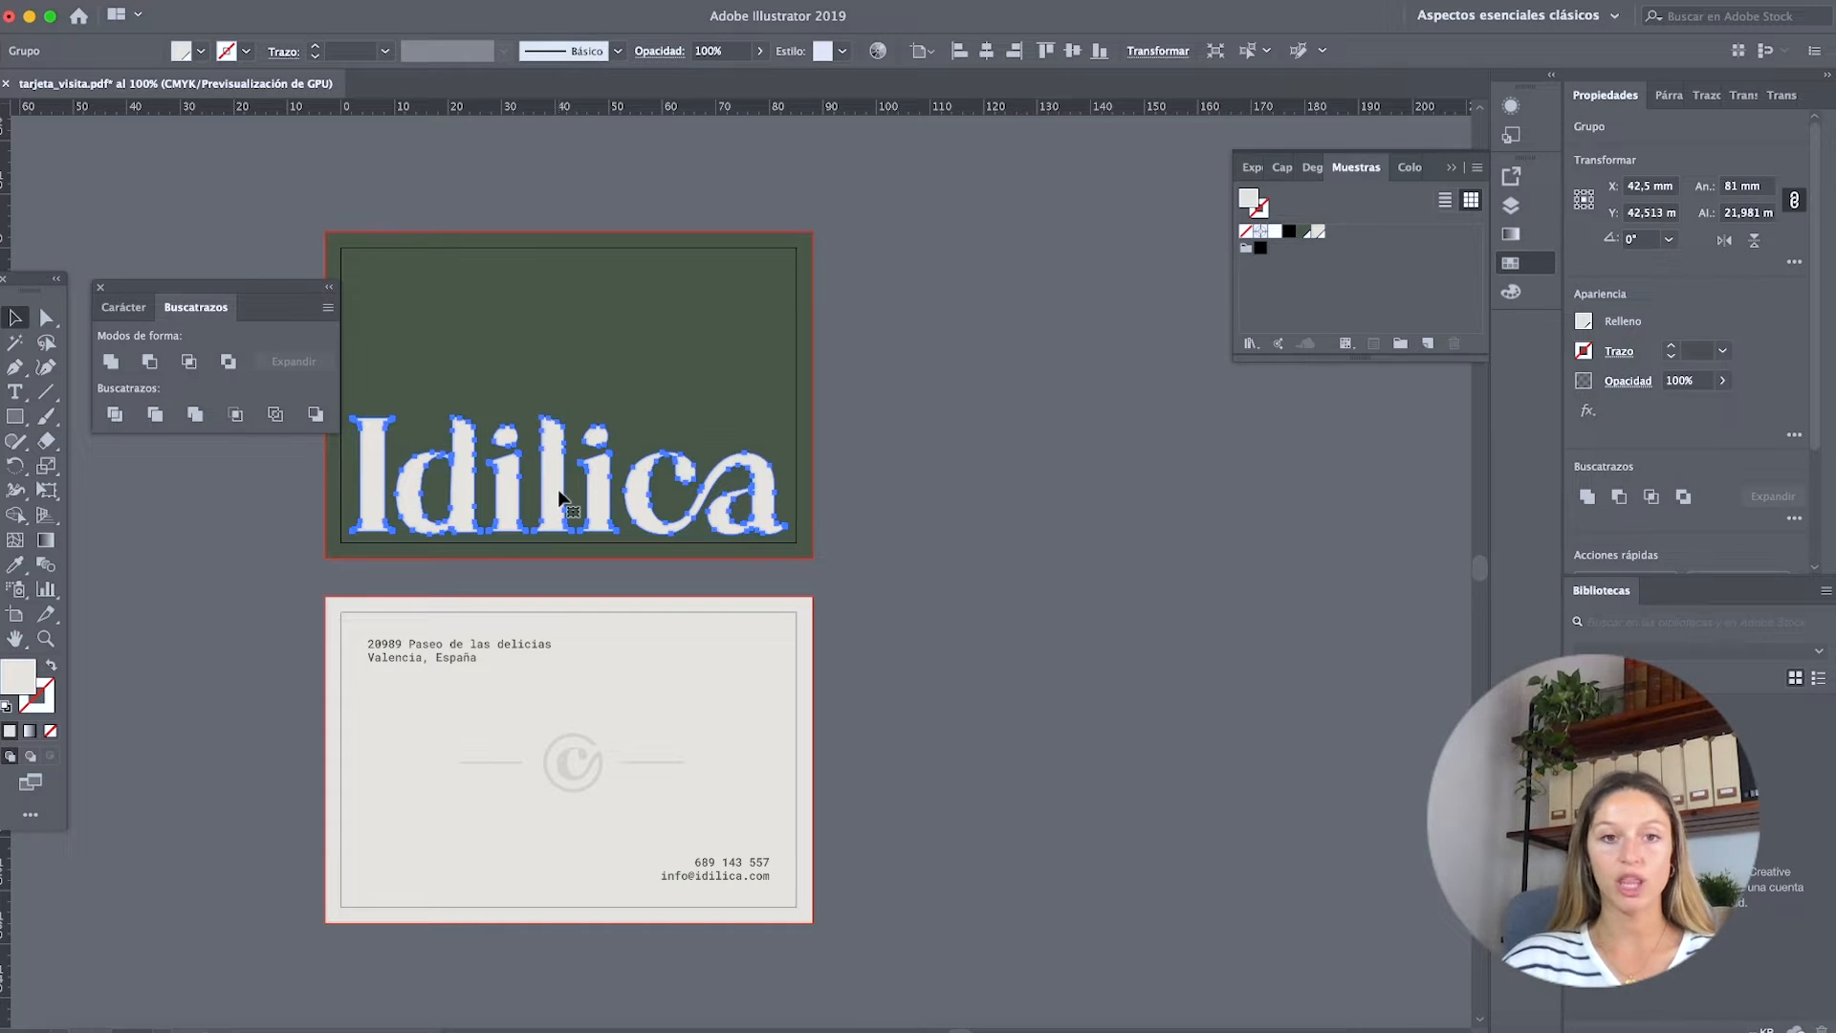
pyautogui.press('super+f')
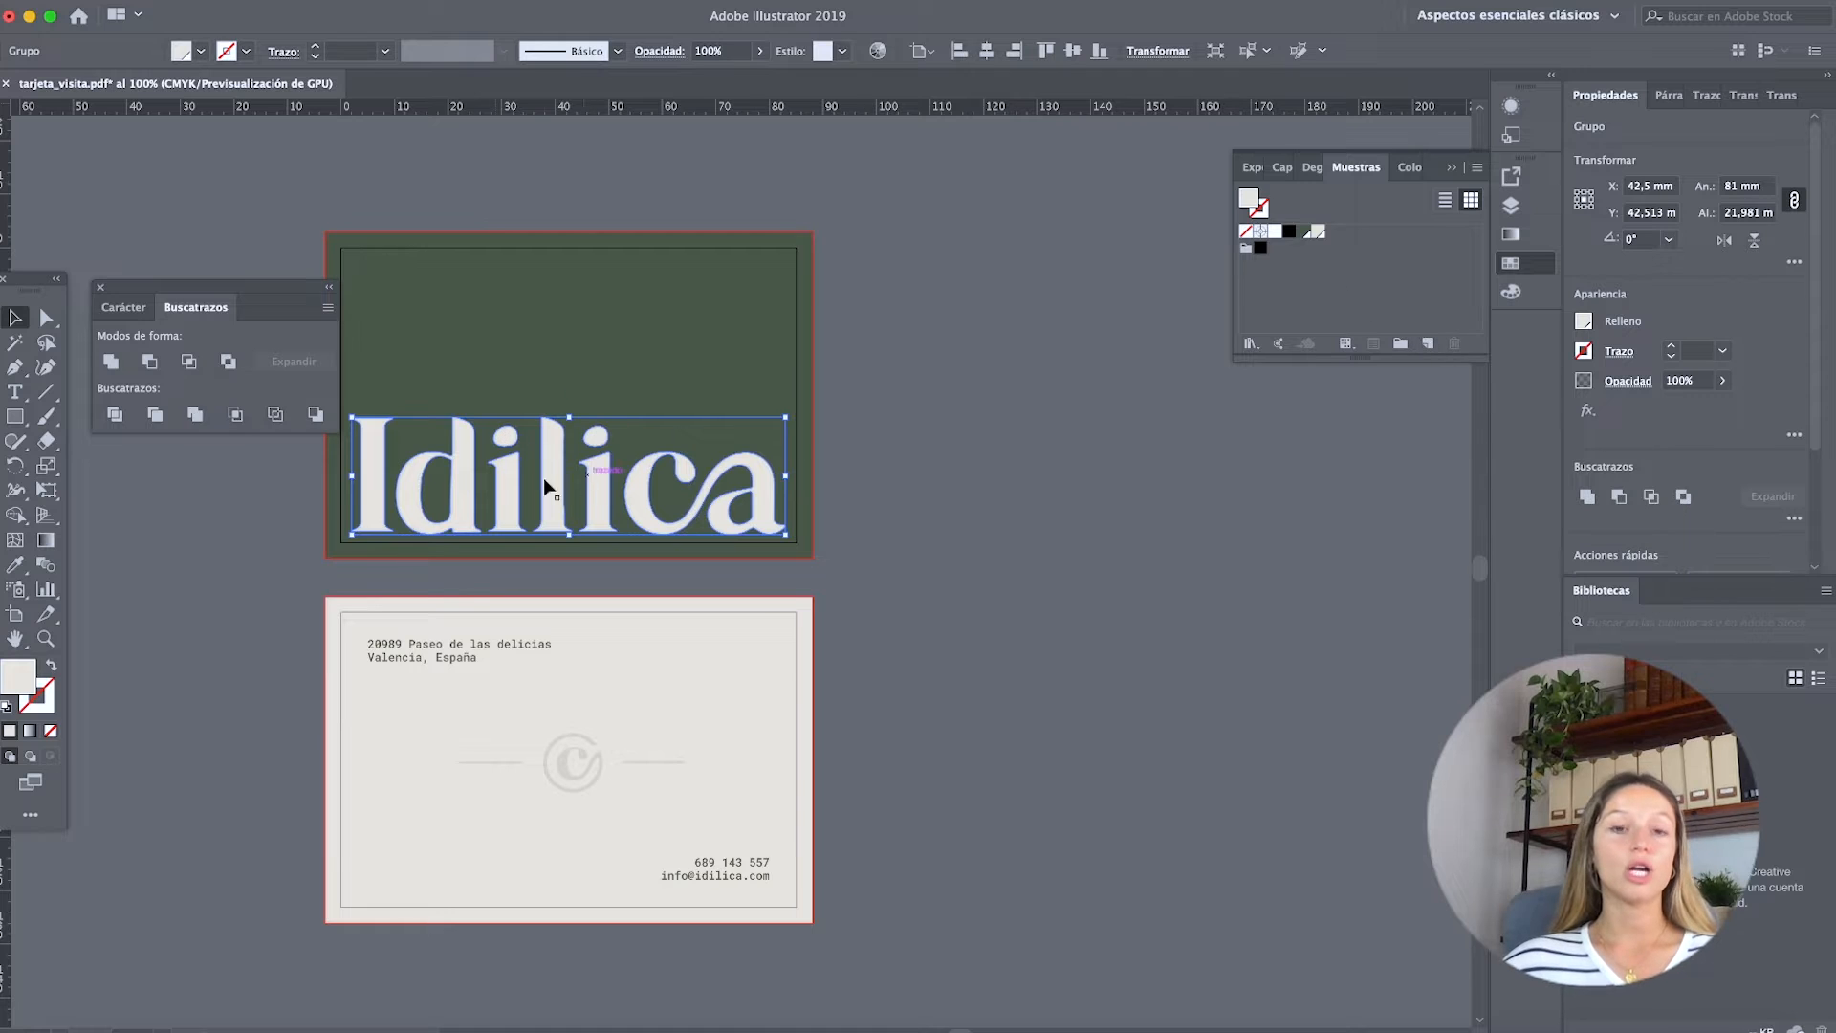
pyautogui.click(1428, 344)
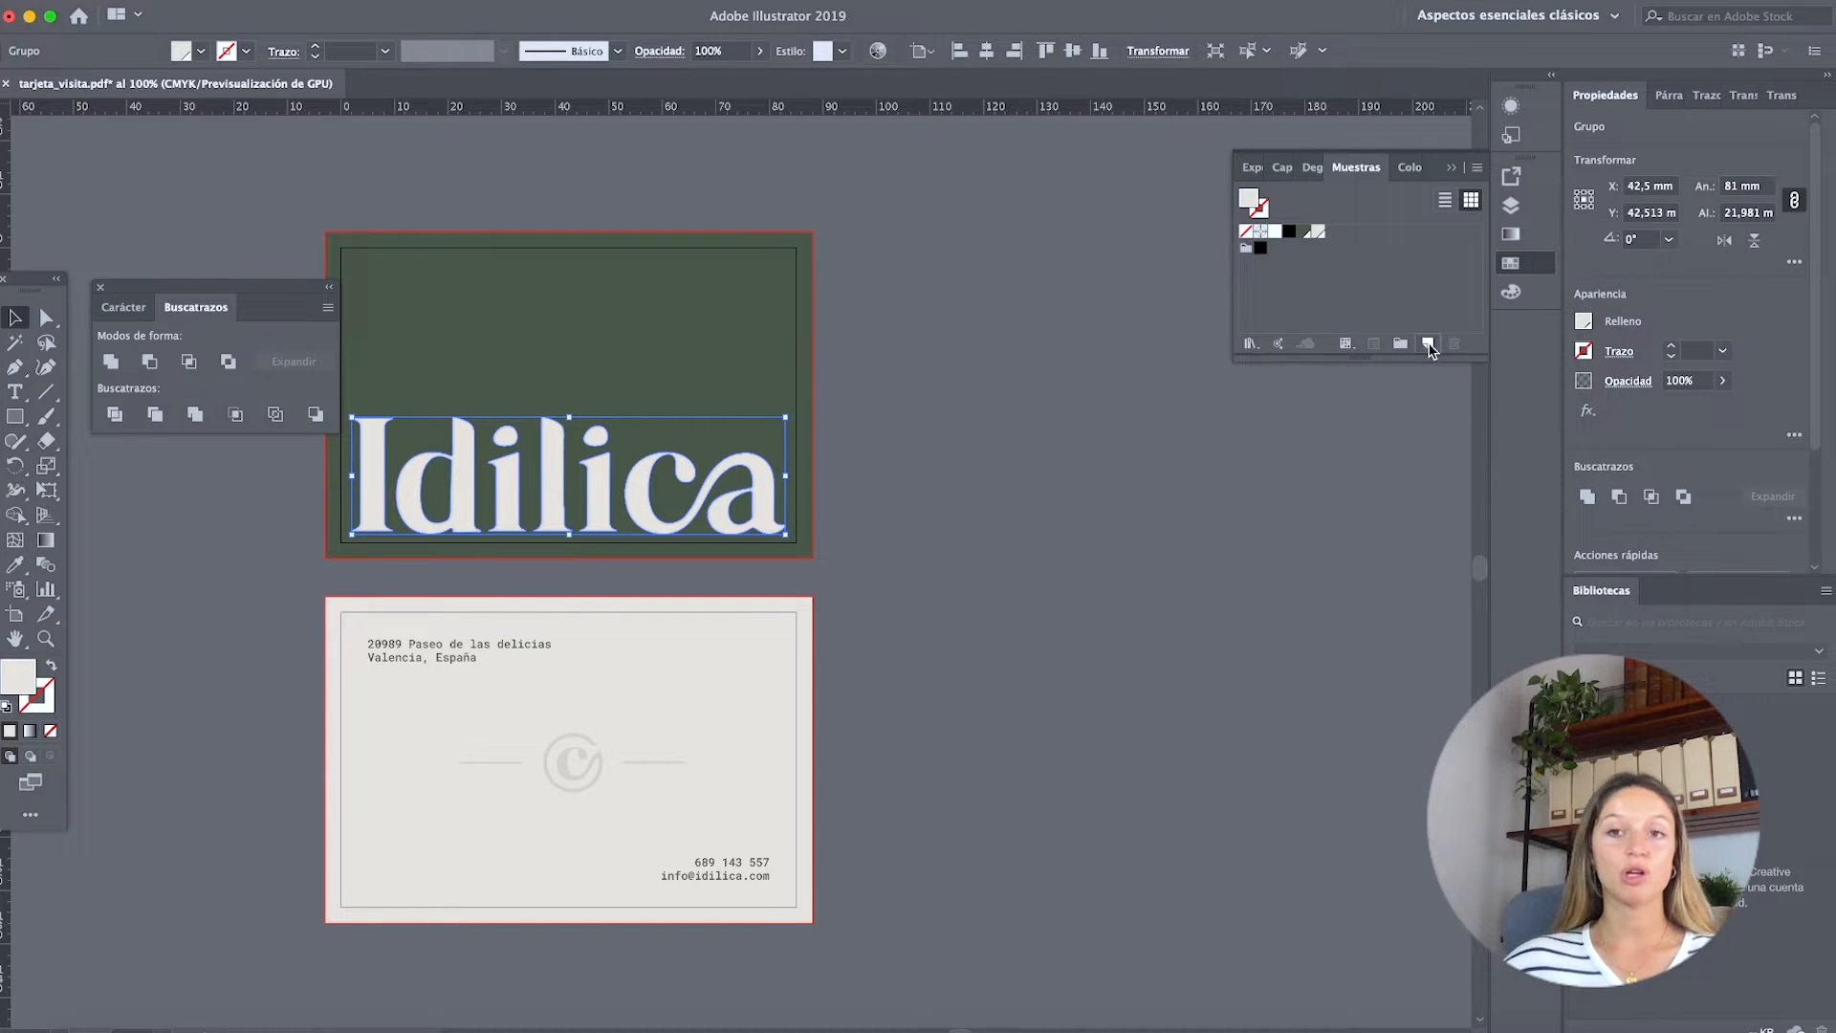
pyautogui.click(937, 413)
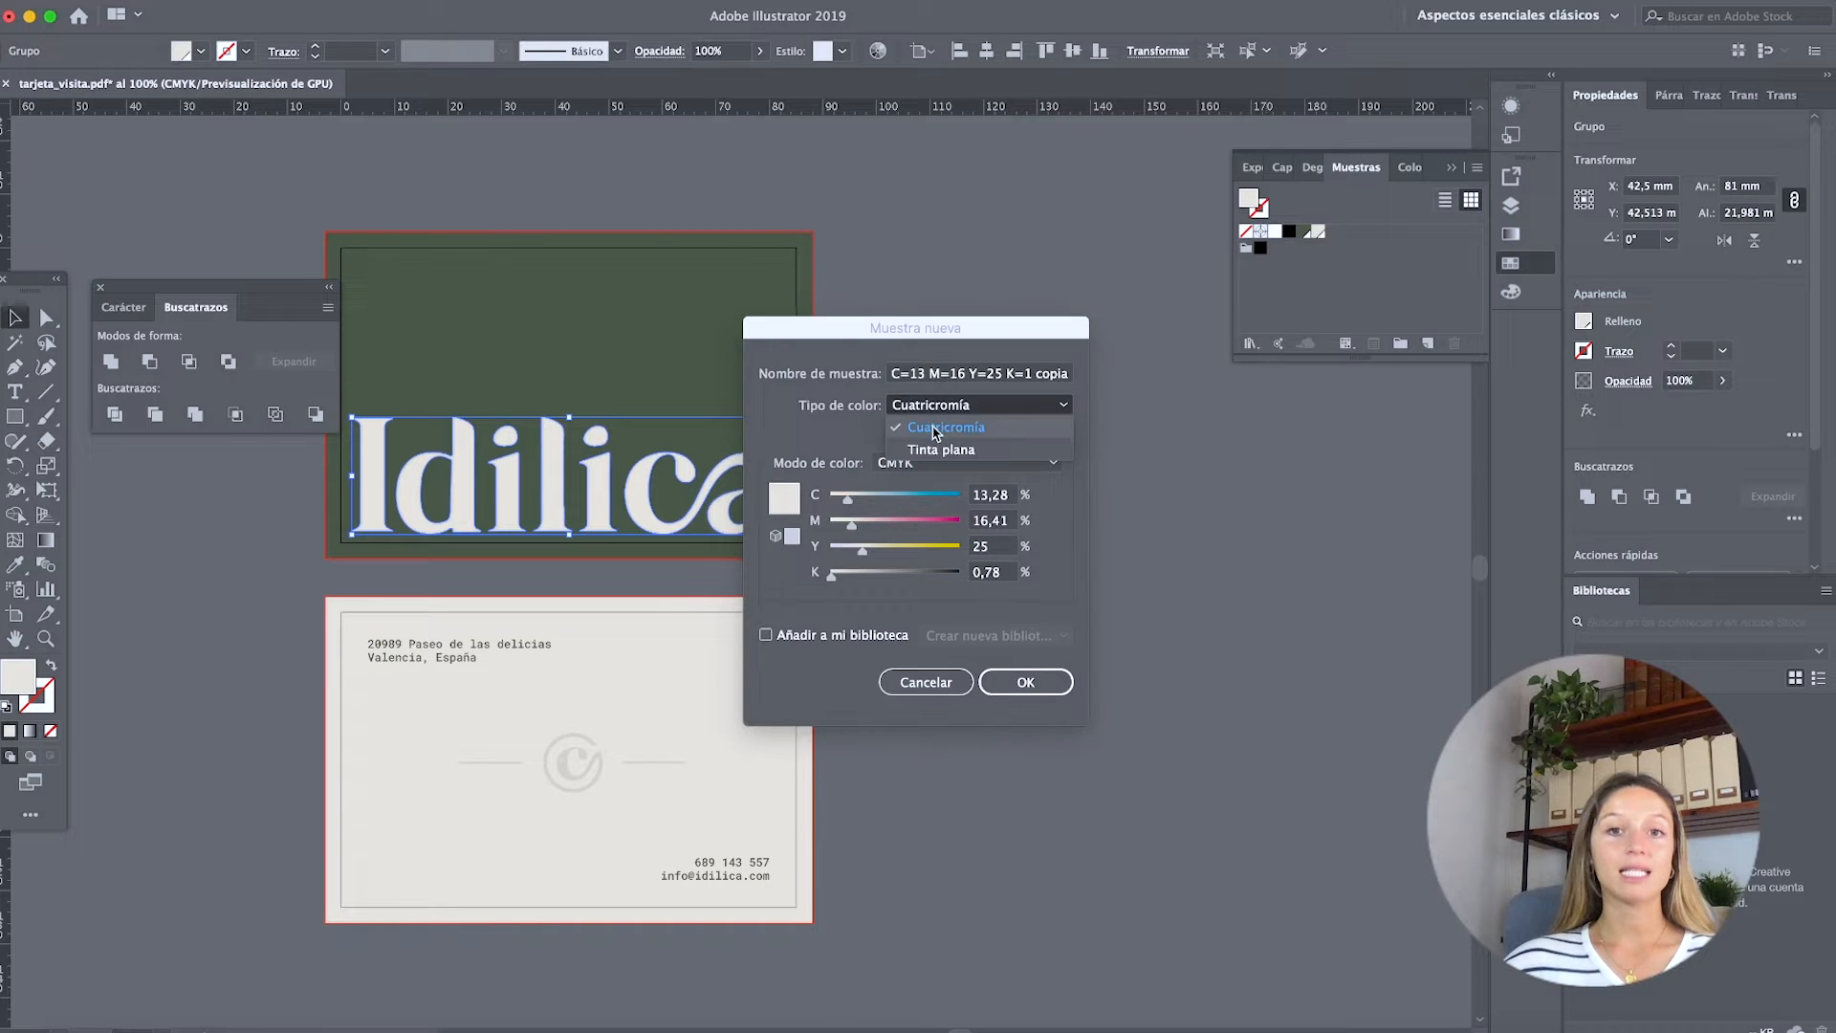
pyautogui.click(939, 451)
pyautogui.click(955, 374)
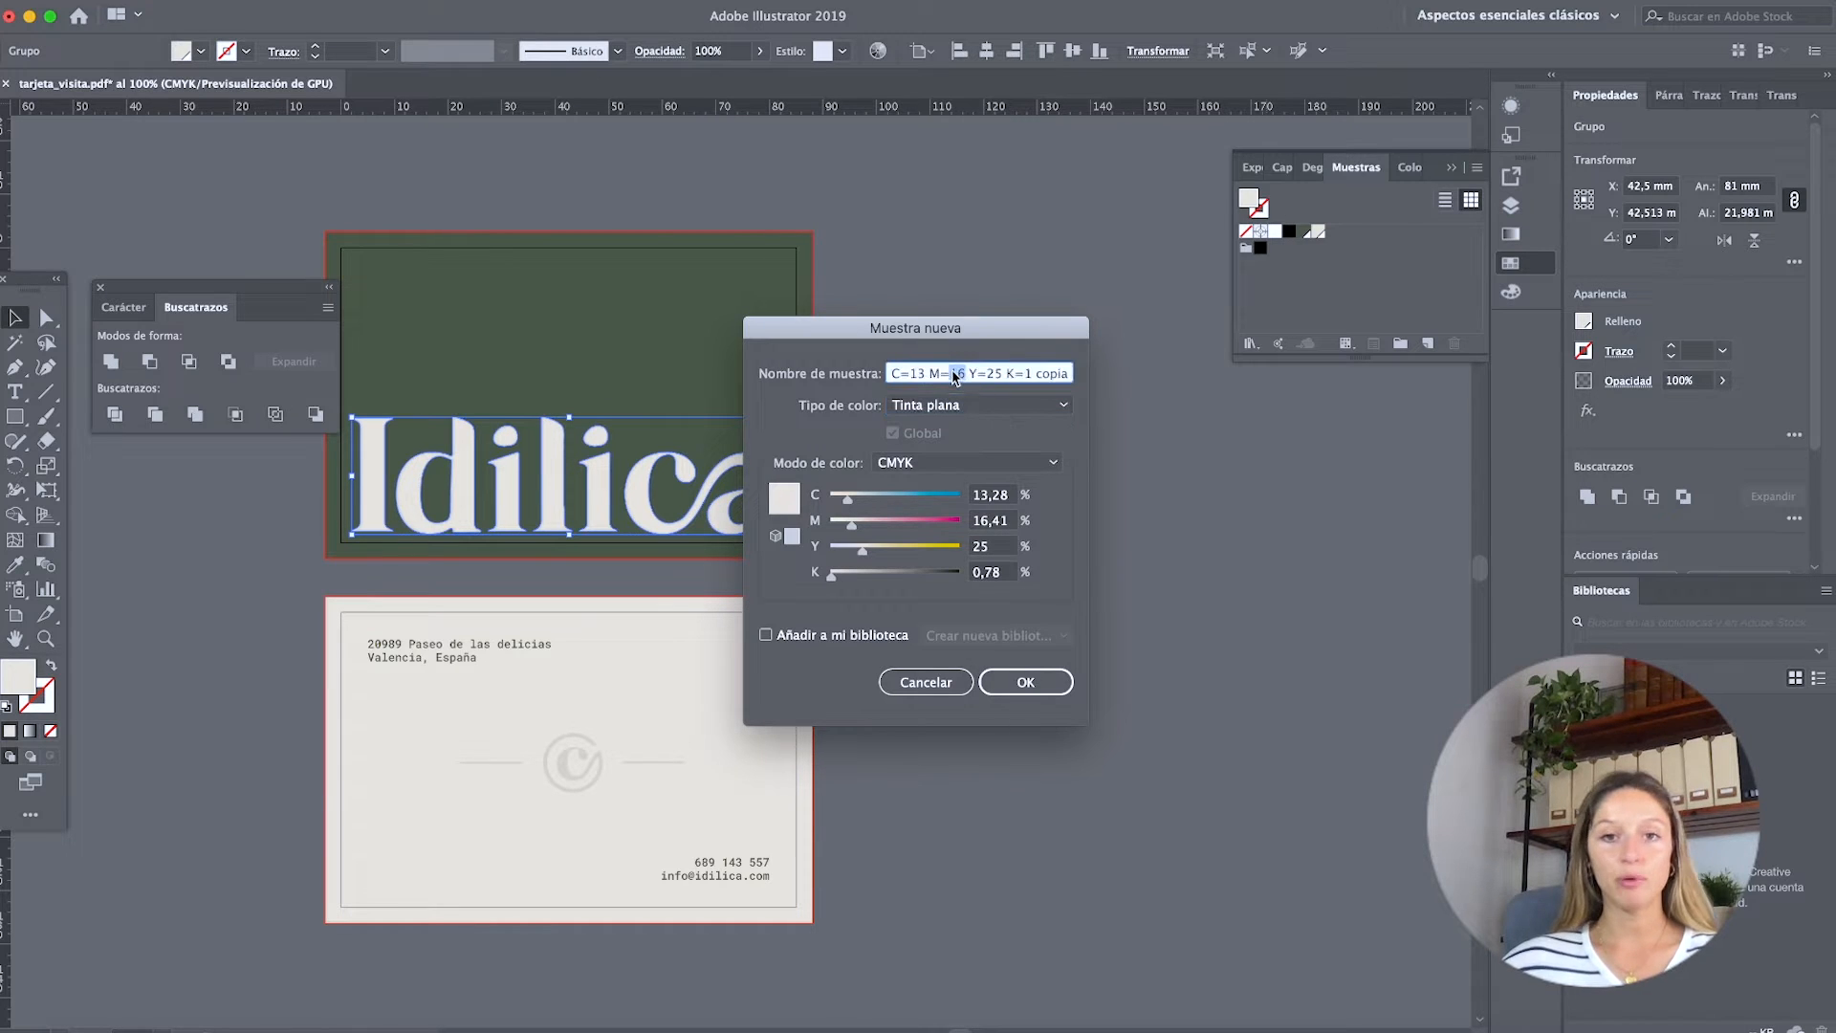
pyautogui.write('BARNIZ UVI')
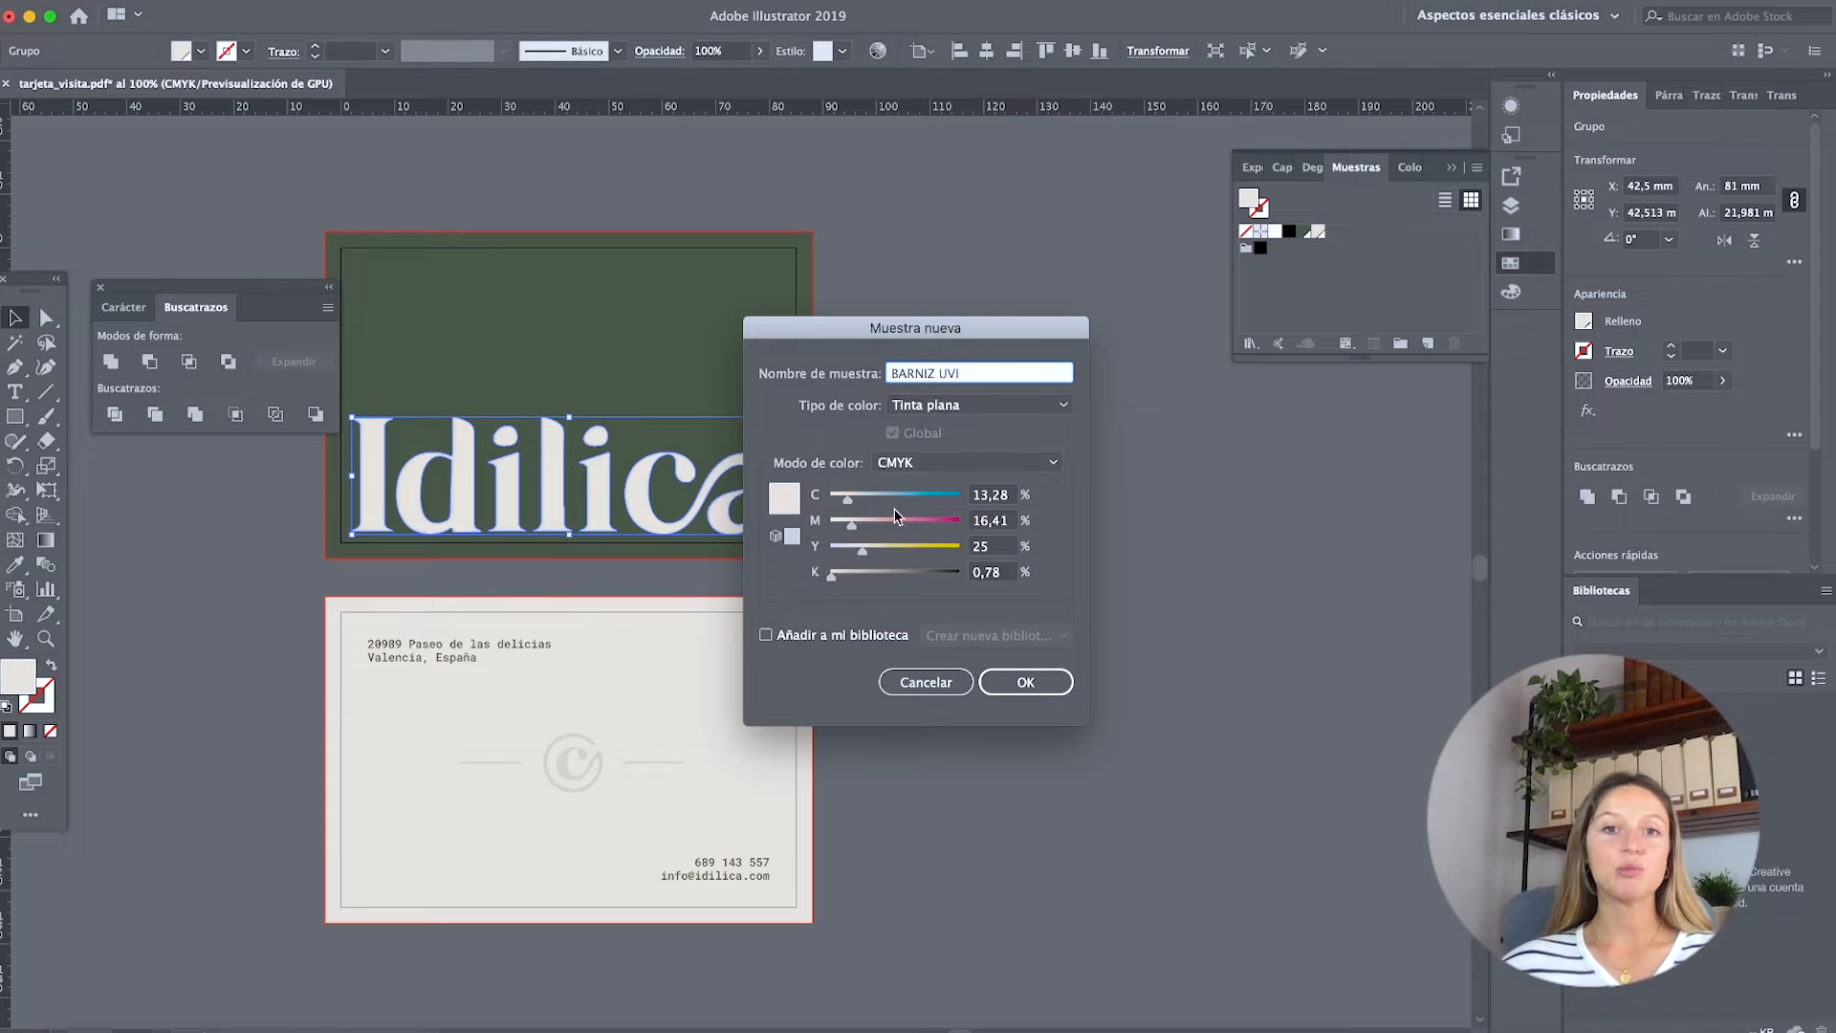
pyautogui.moveTo(851, 526); pyautogui.dragTo(959, 533)
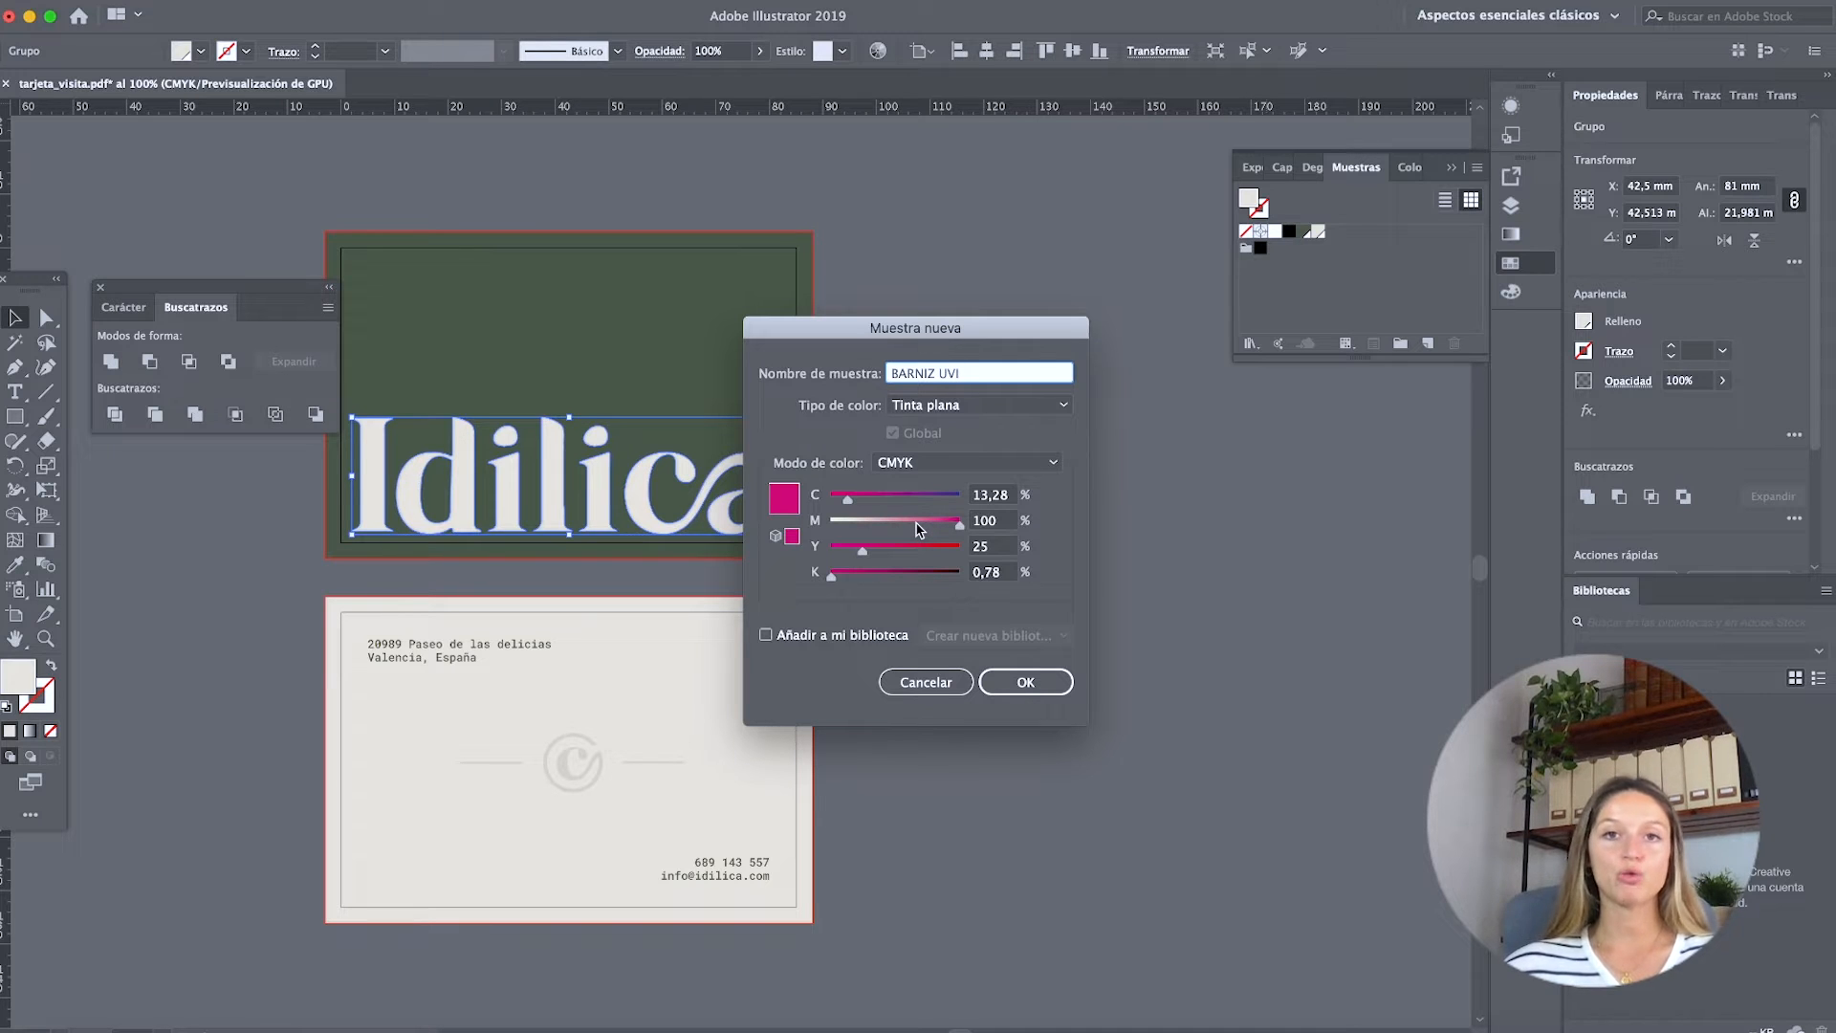
pyautogui.click(1024, 681)
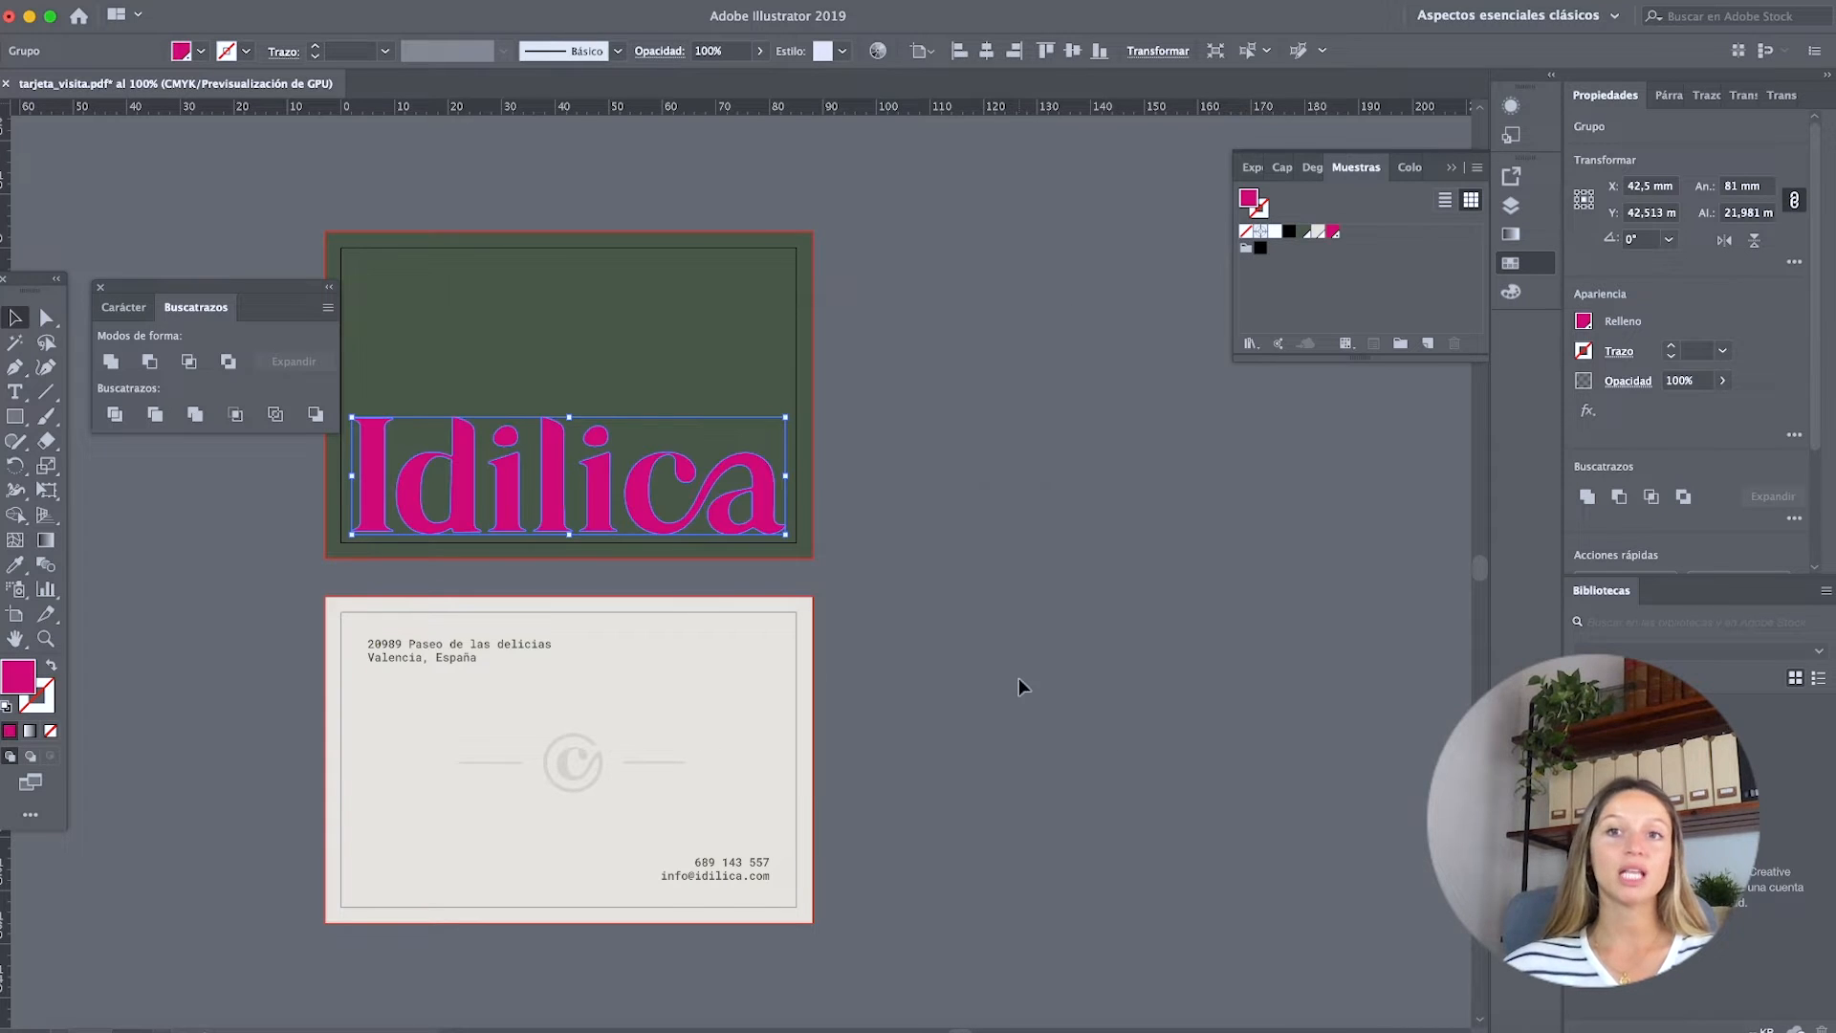
# Create a new layer named "BARNIZ UVI" above the existing one and move the magenta logo copy onto it.
pyautogui.click(1284, 170)
pyautogui.click(1427, 344)
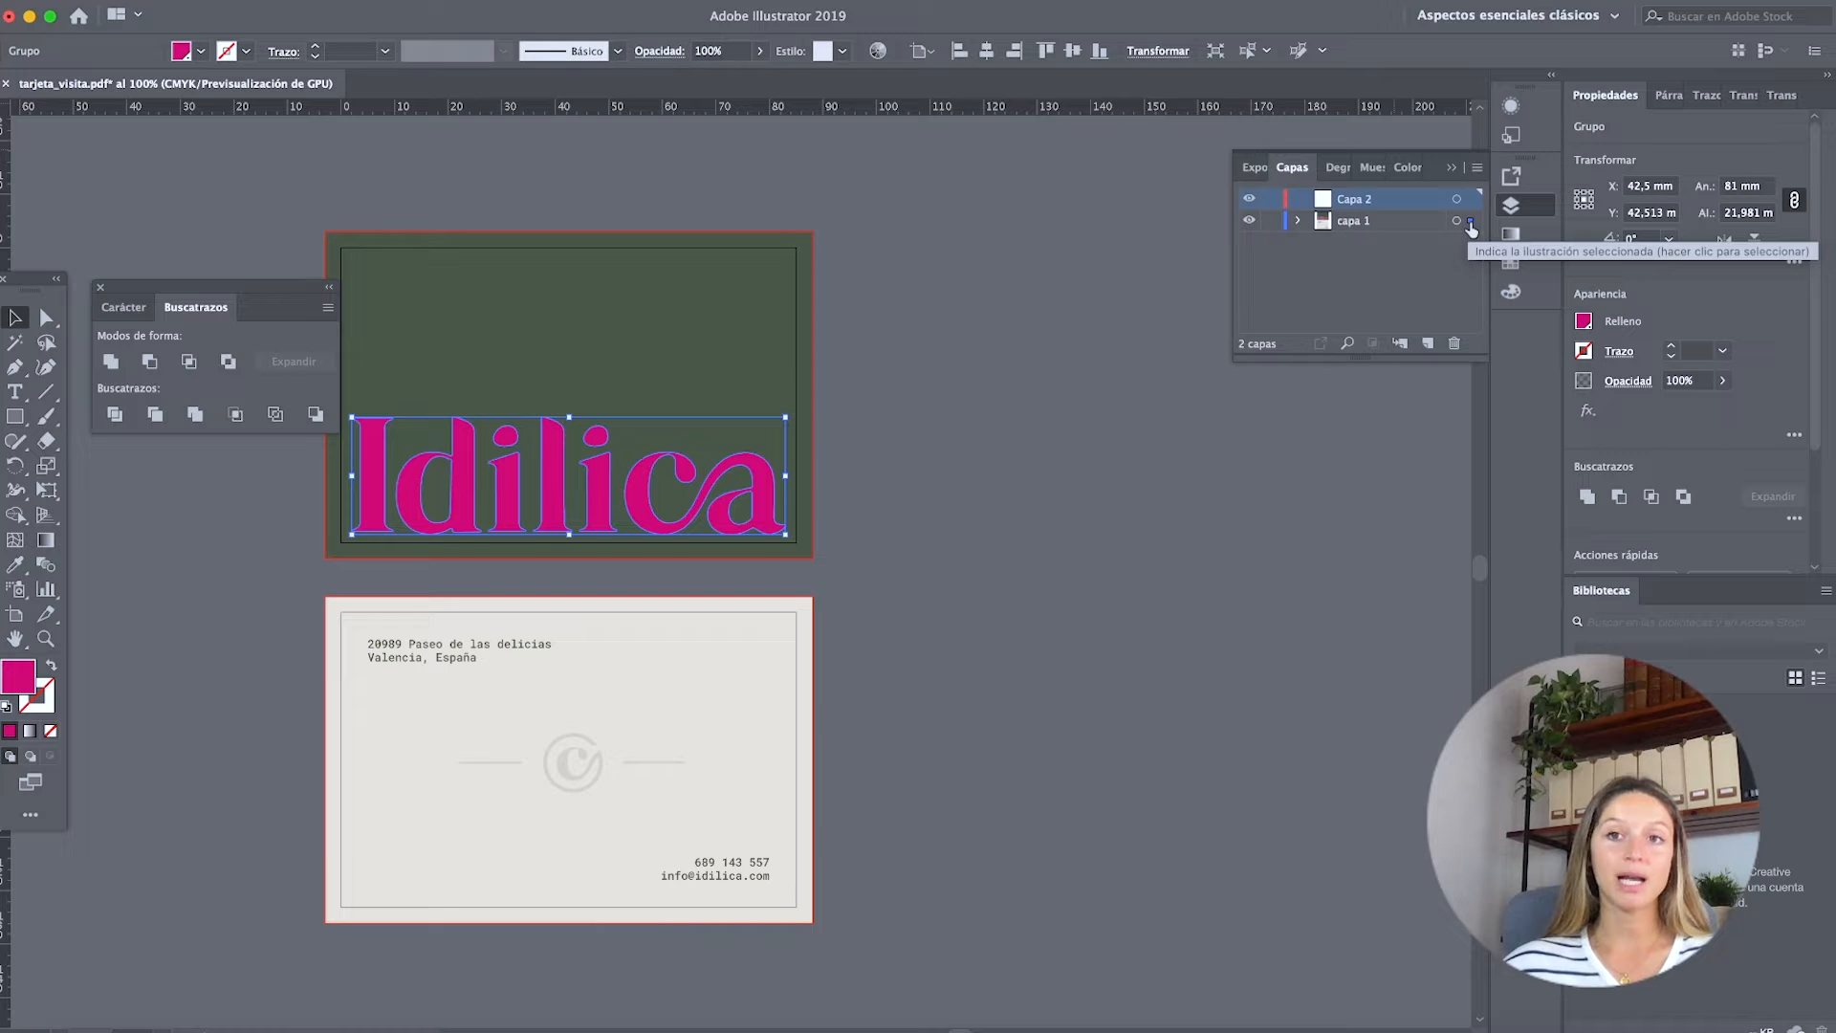
pyautogui.moveTo(1471, 227); pyautogui.dragTo(1473, 205)
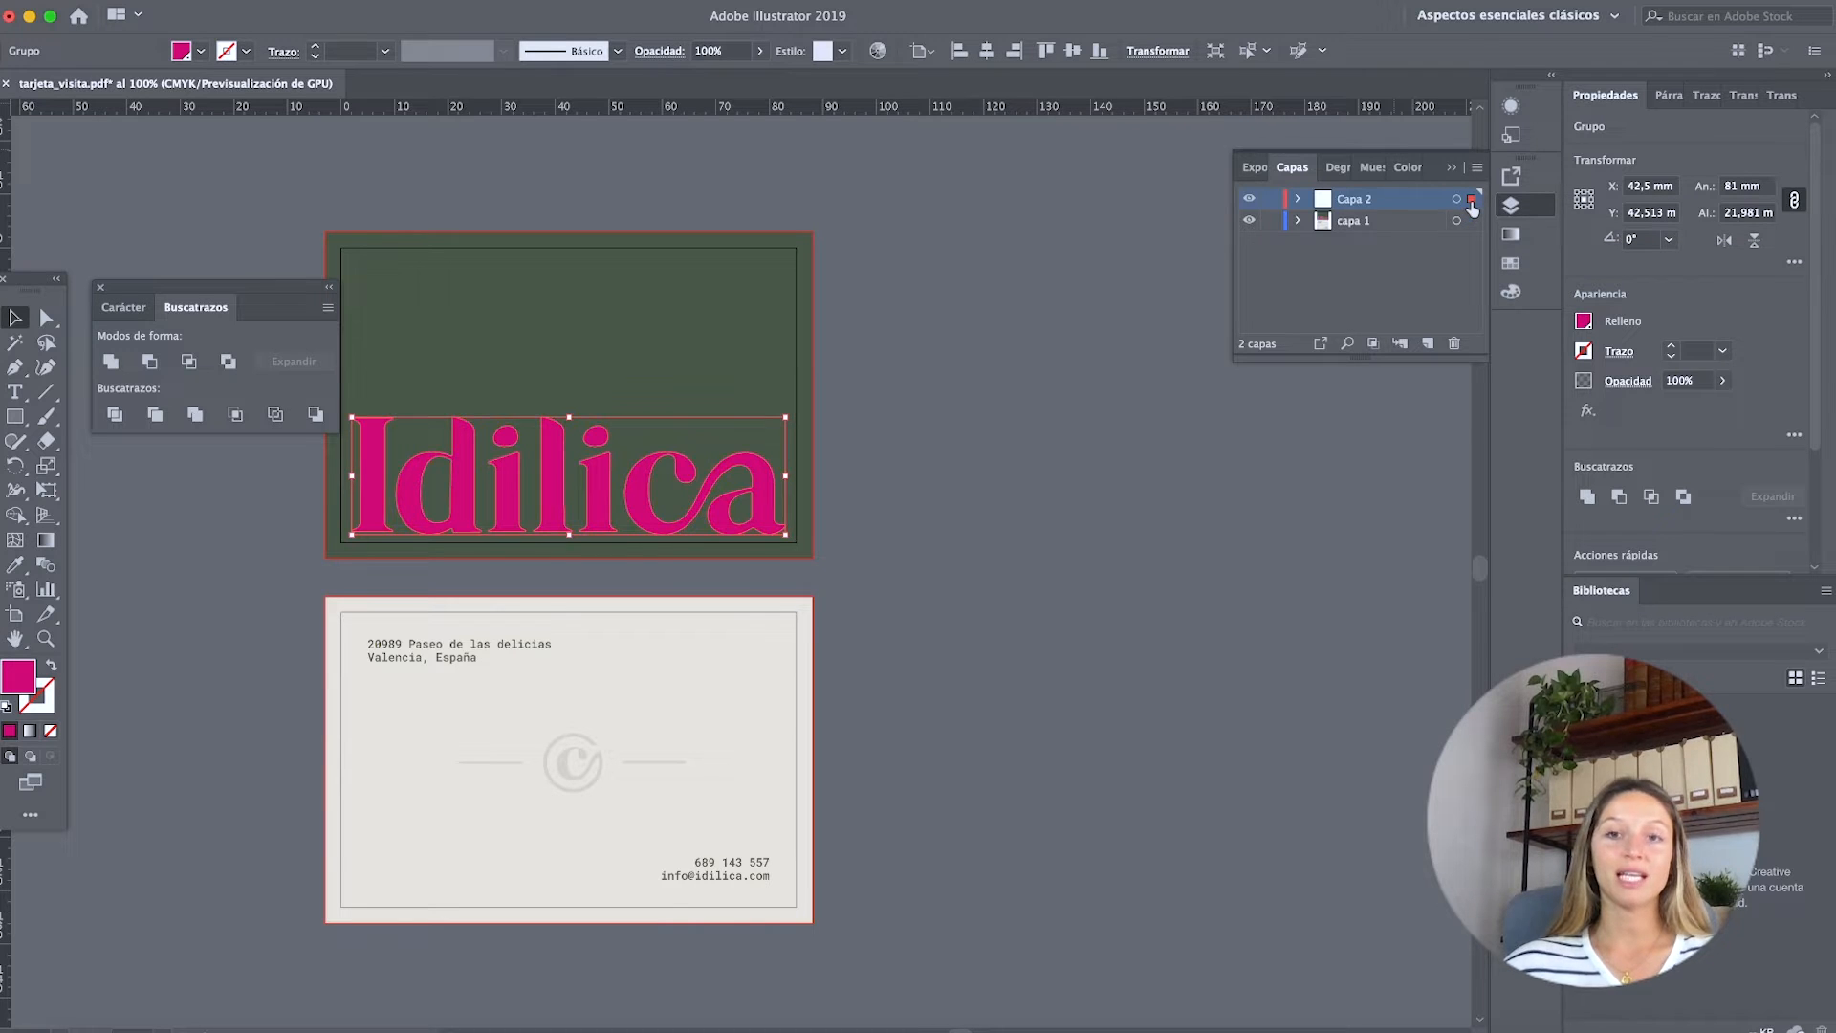
pyautogui.doubleClick(1361, 200)
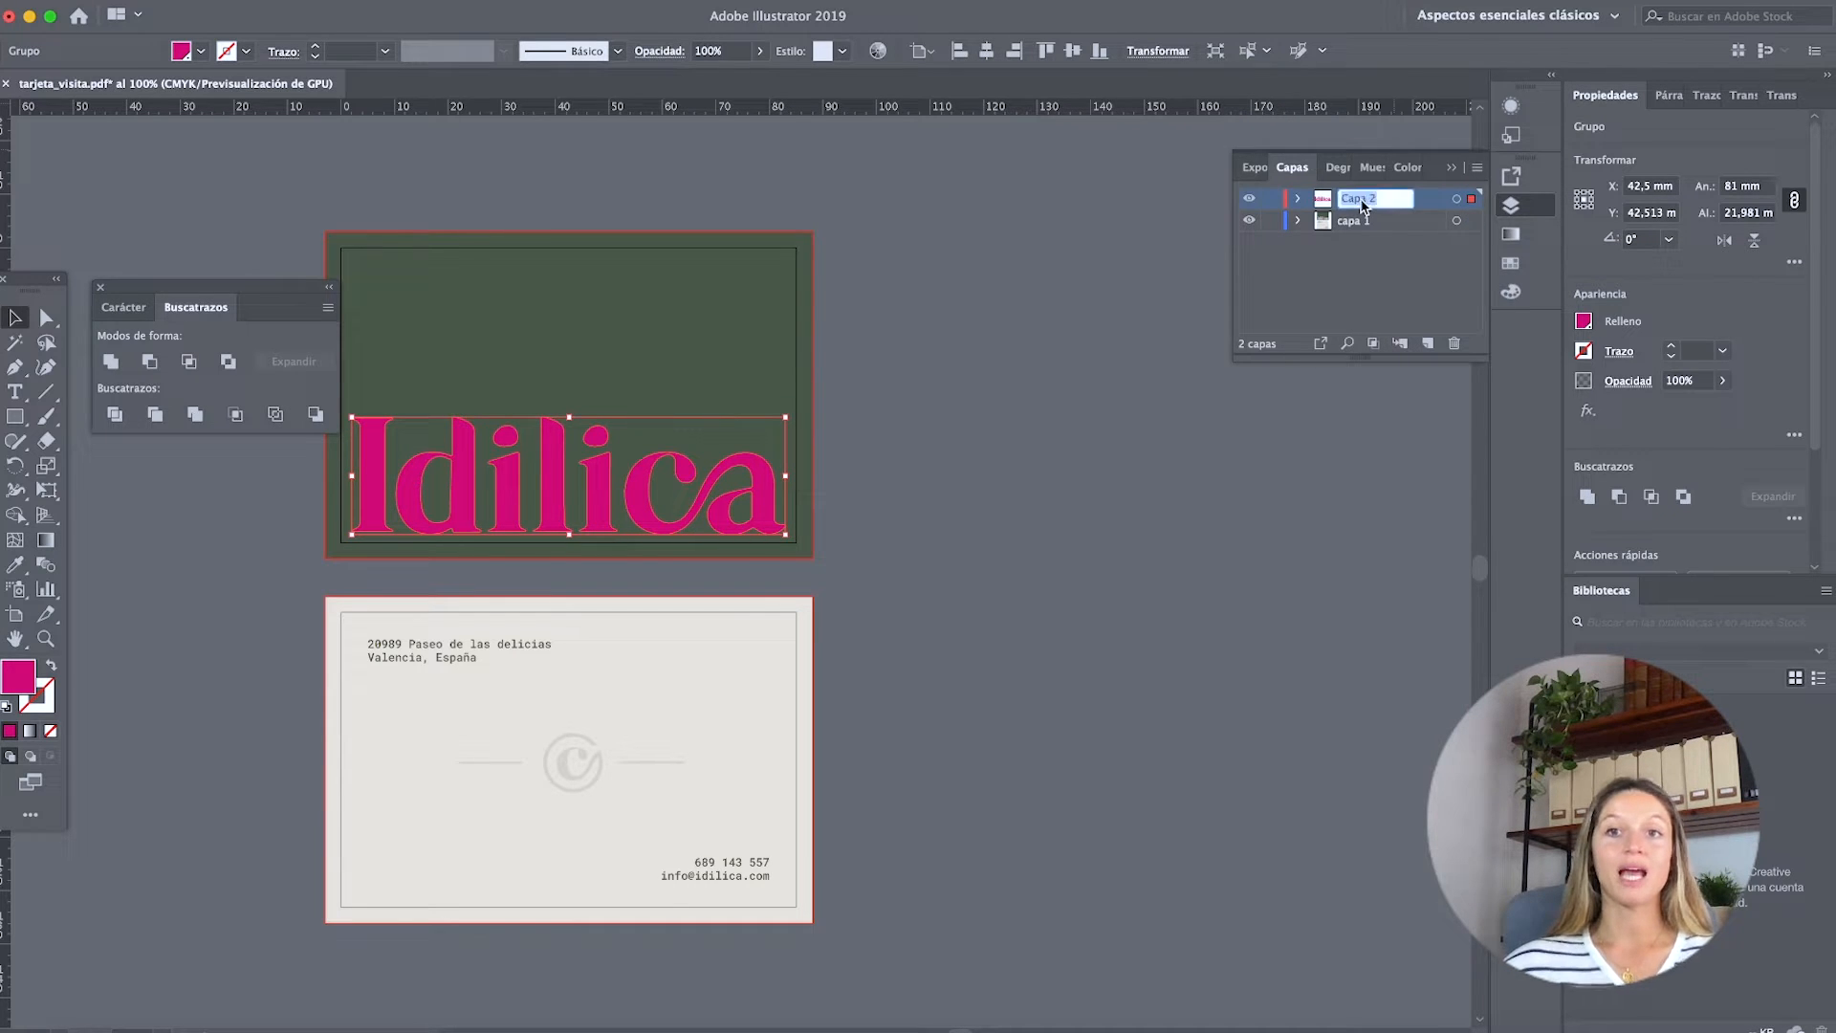
pyautogui.write('BARNIZ UVI')
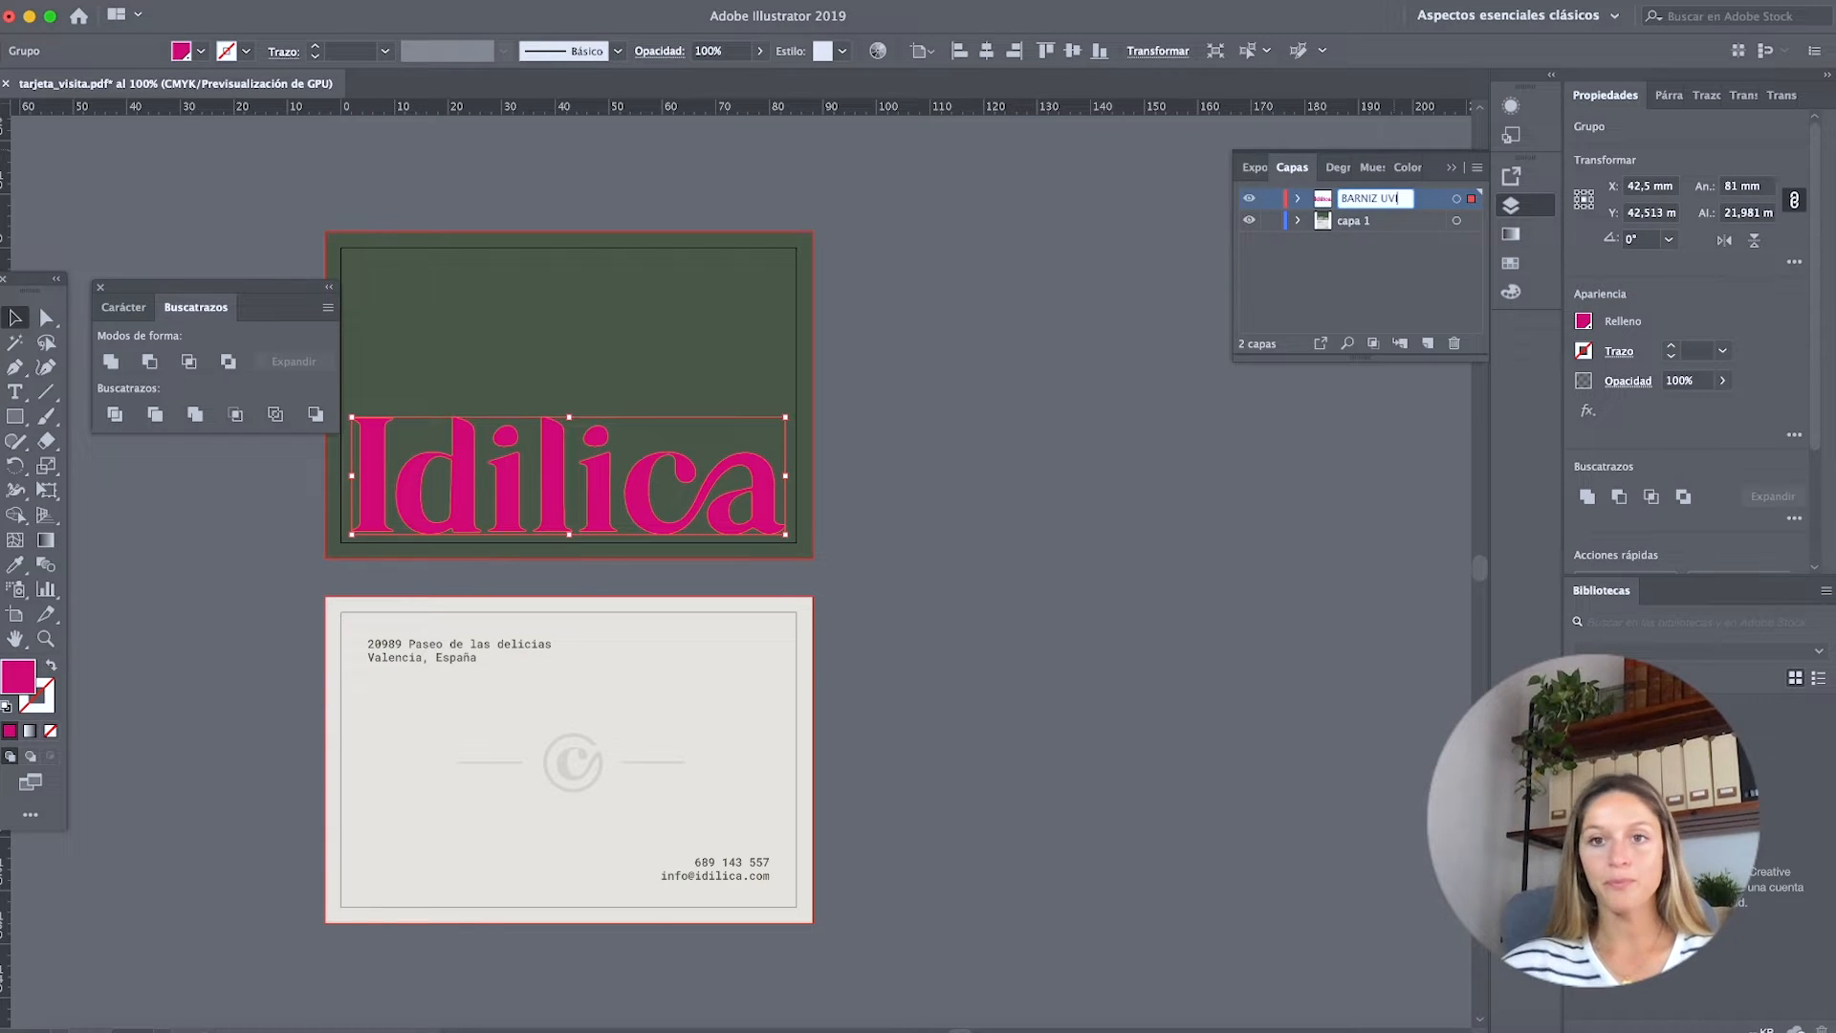
# Rename the original artwork layer "DISEÑO" and deselect the logo.
pyautogui.doubleClick(1358, 221)
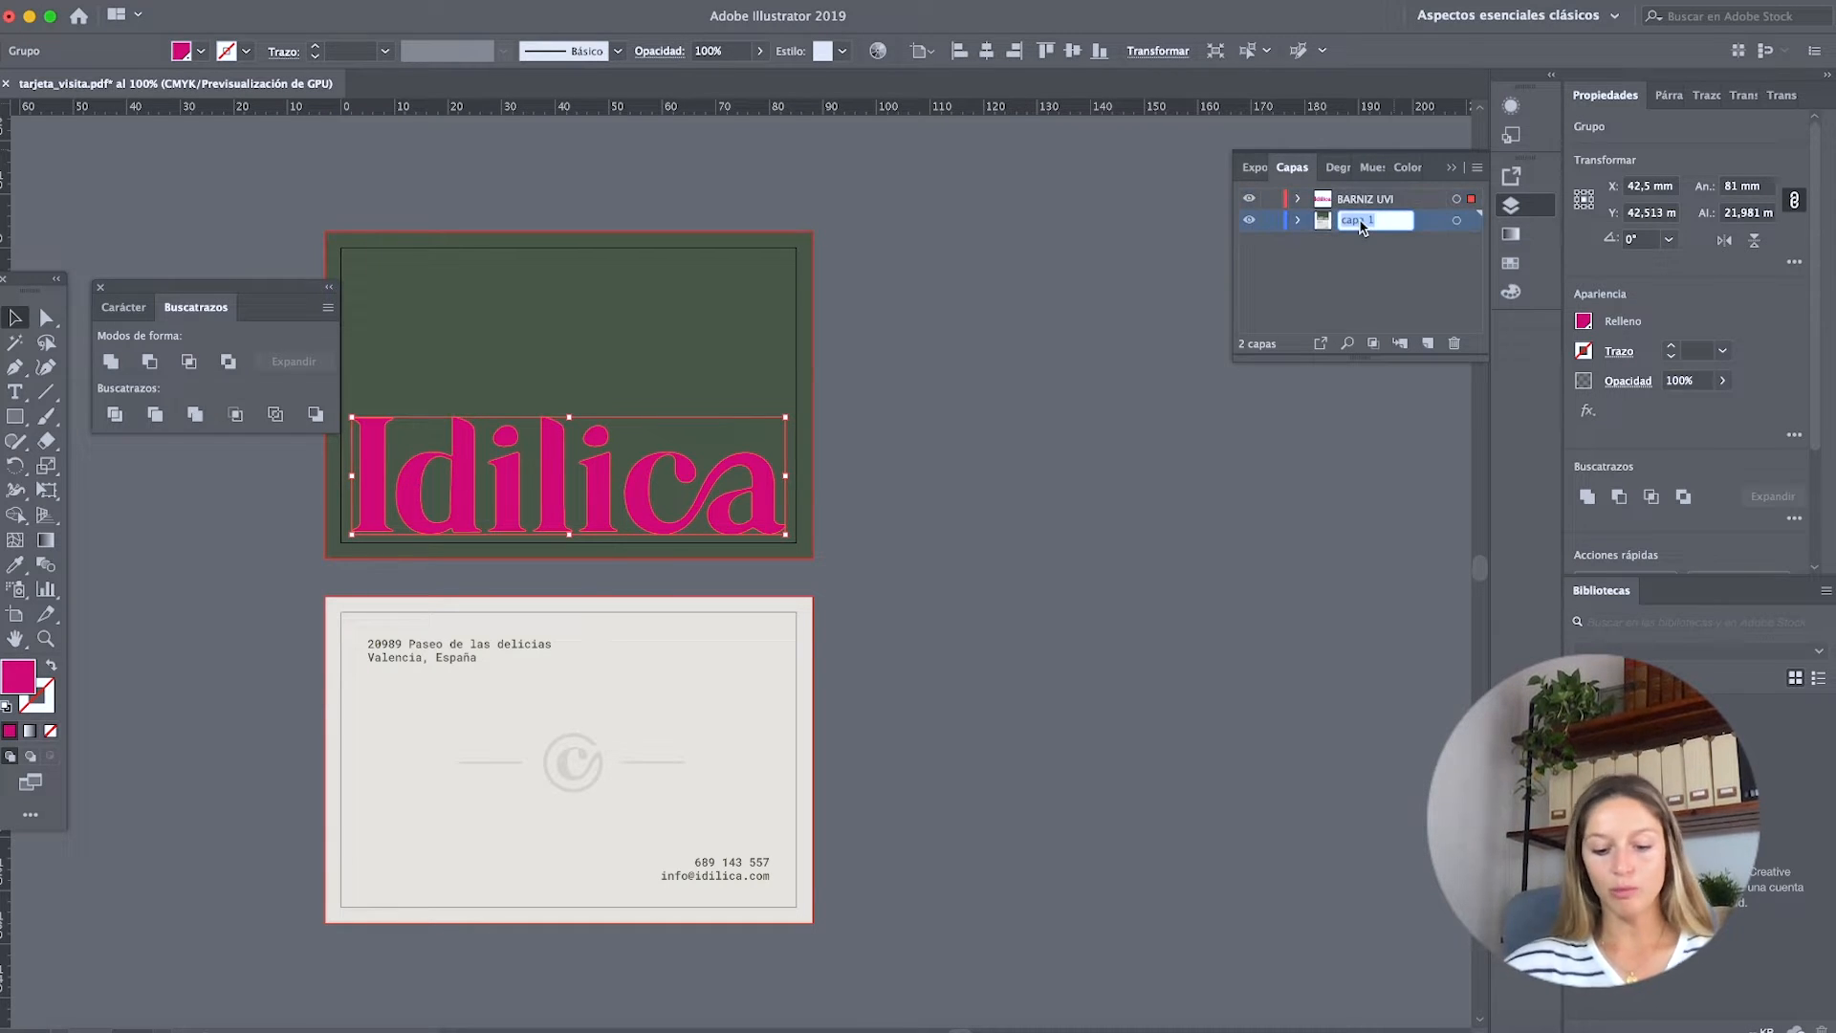
pyautogui.write('DISEÑO')
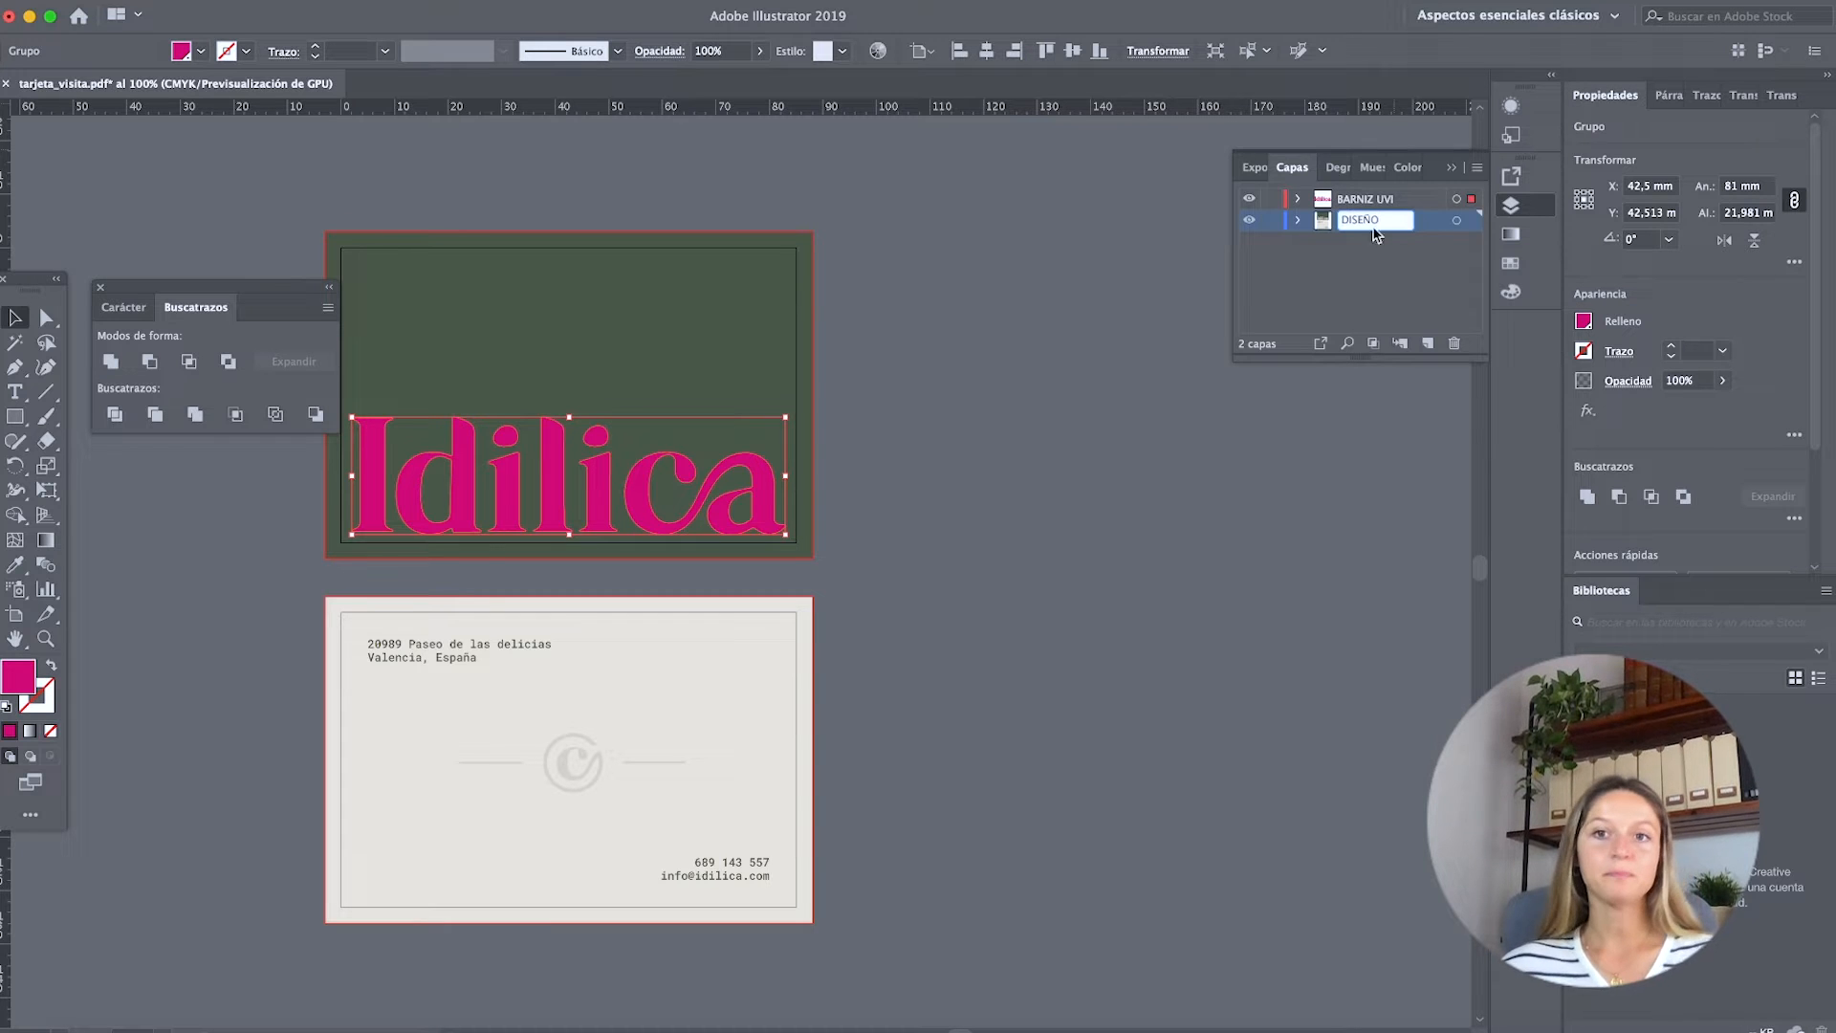
pyautogui.click(1408, 260)
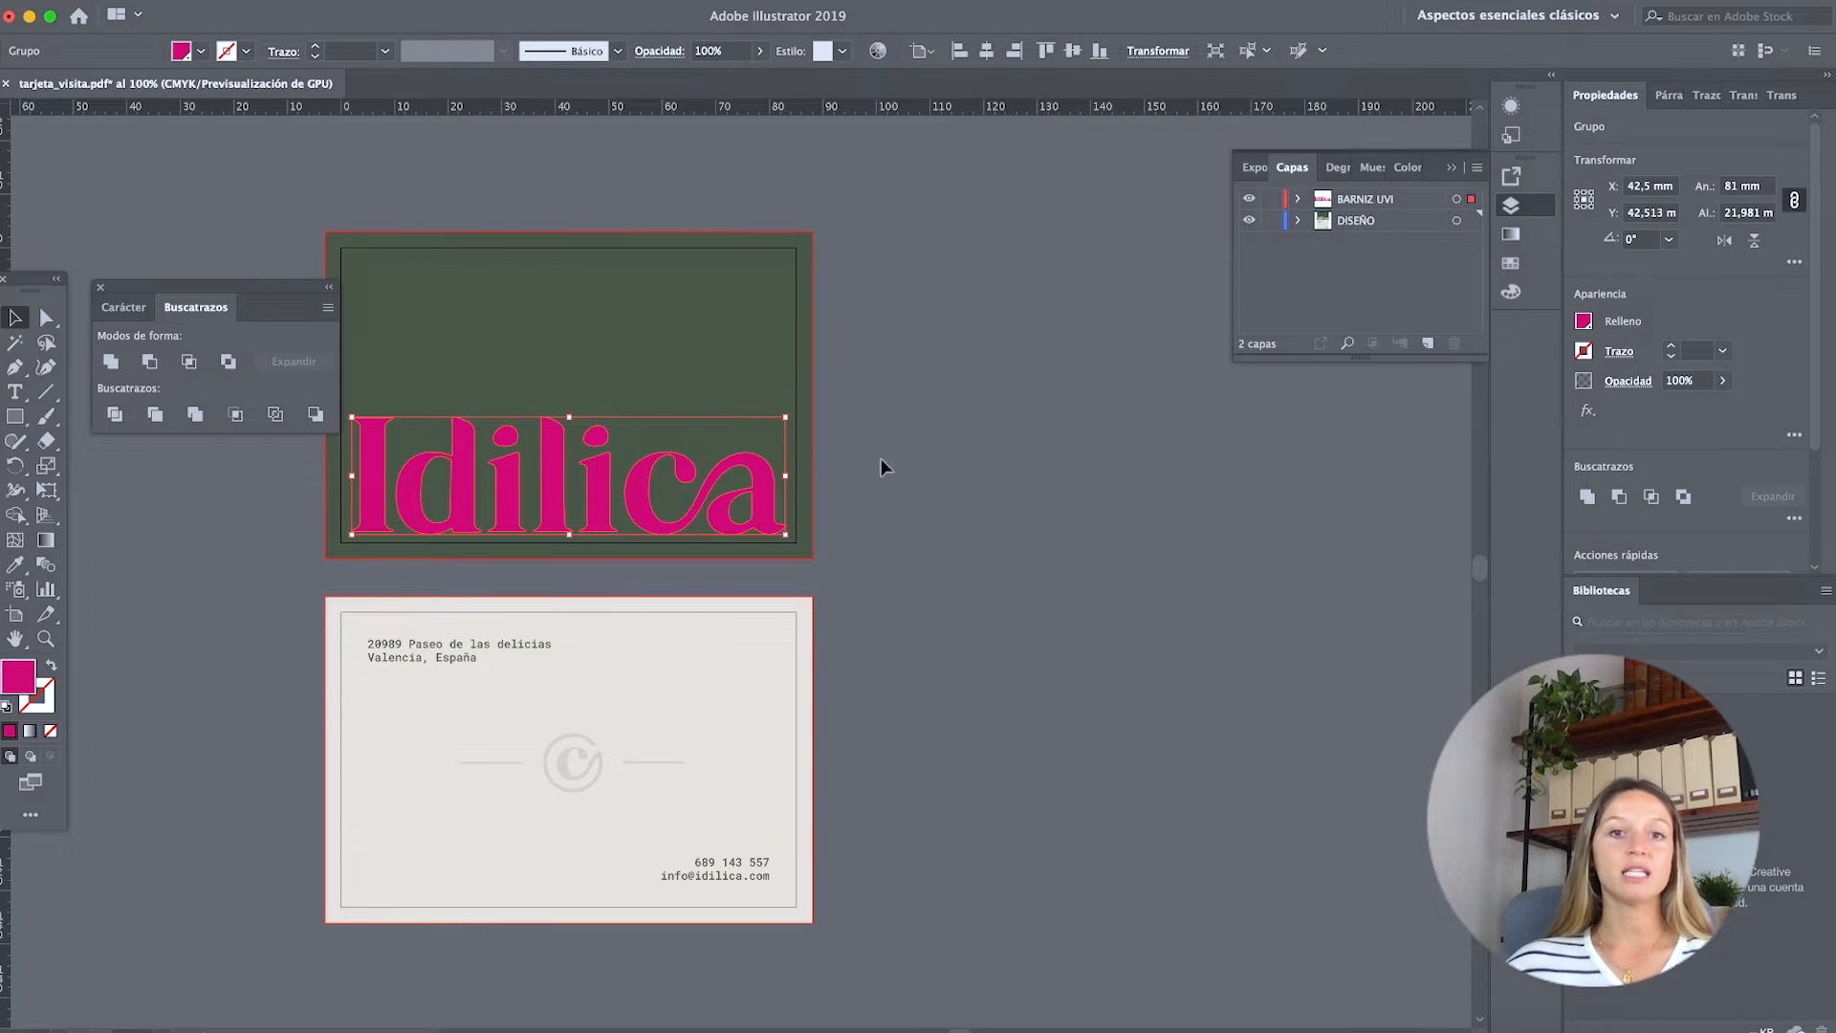
pyautogui.click(1014, 505)
# Hide and show the BARNIZ UVI layer twice to compare the varnish logo with the original design beneath it.
pyautogui.hscroll(-3, 1013, 505)
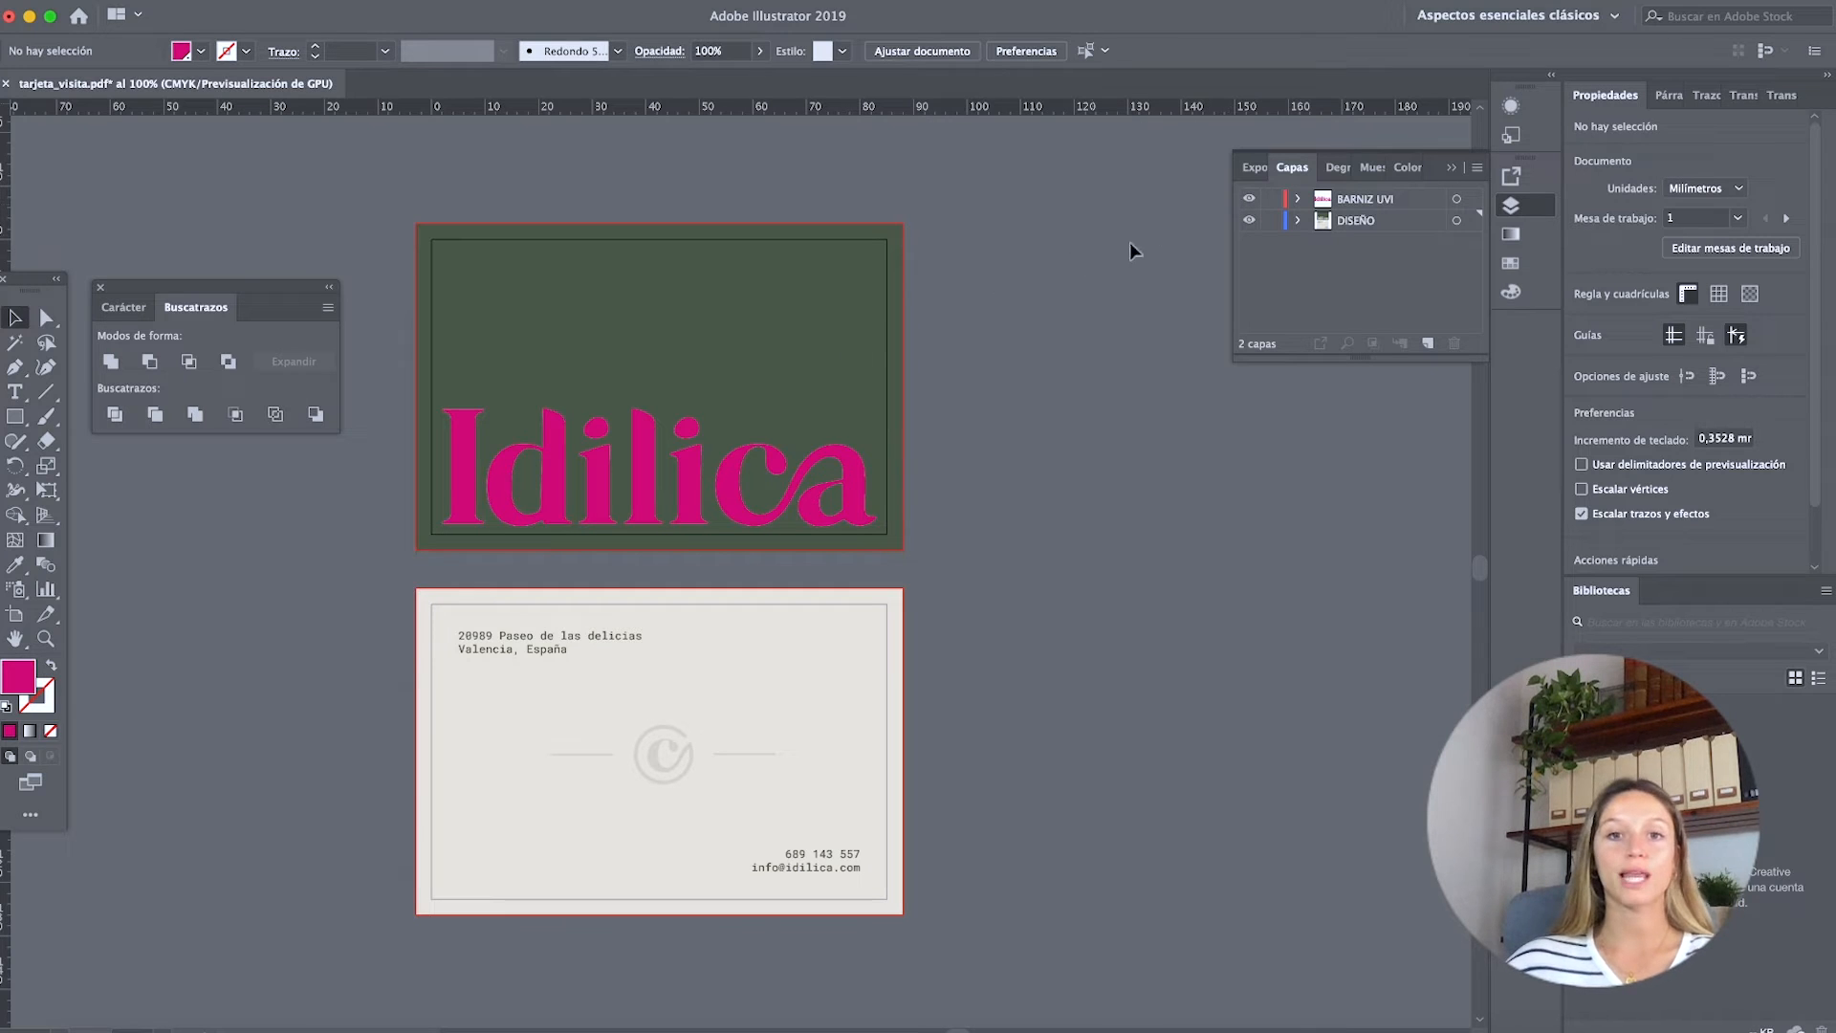
pyautogui.click(1248, 199)
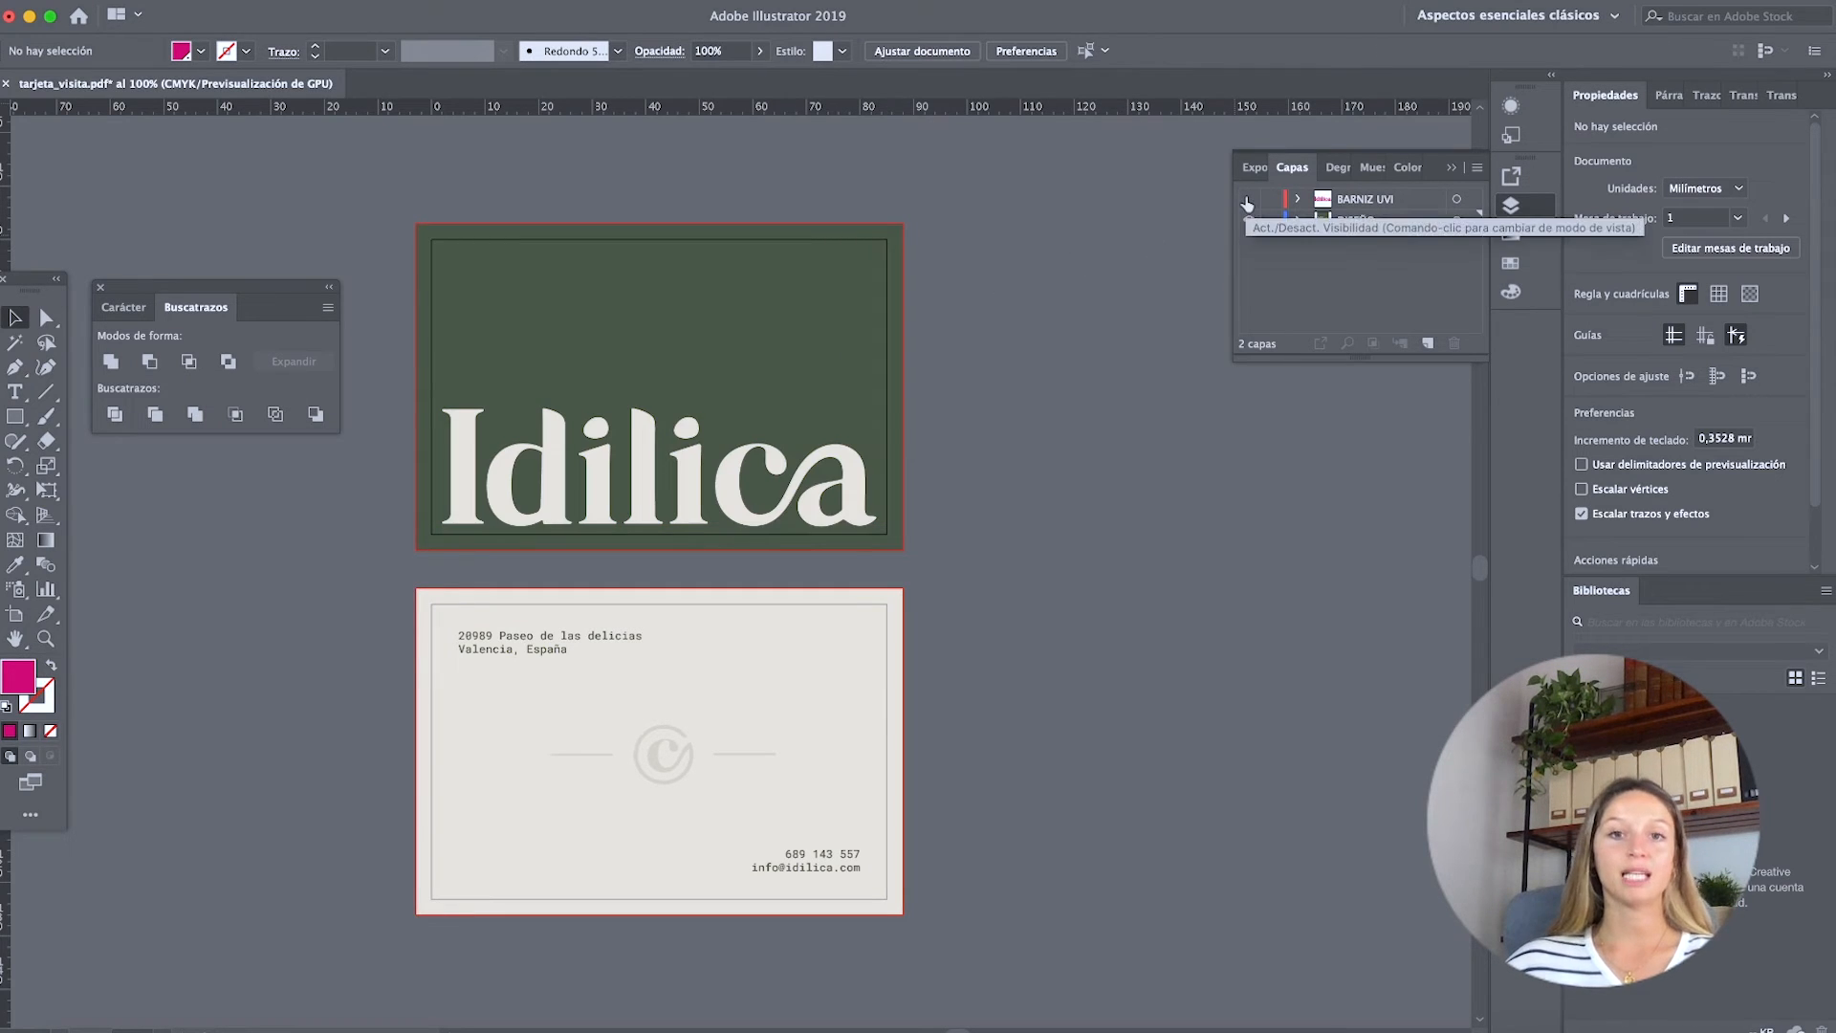
pyautogui.click(1248, 199)
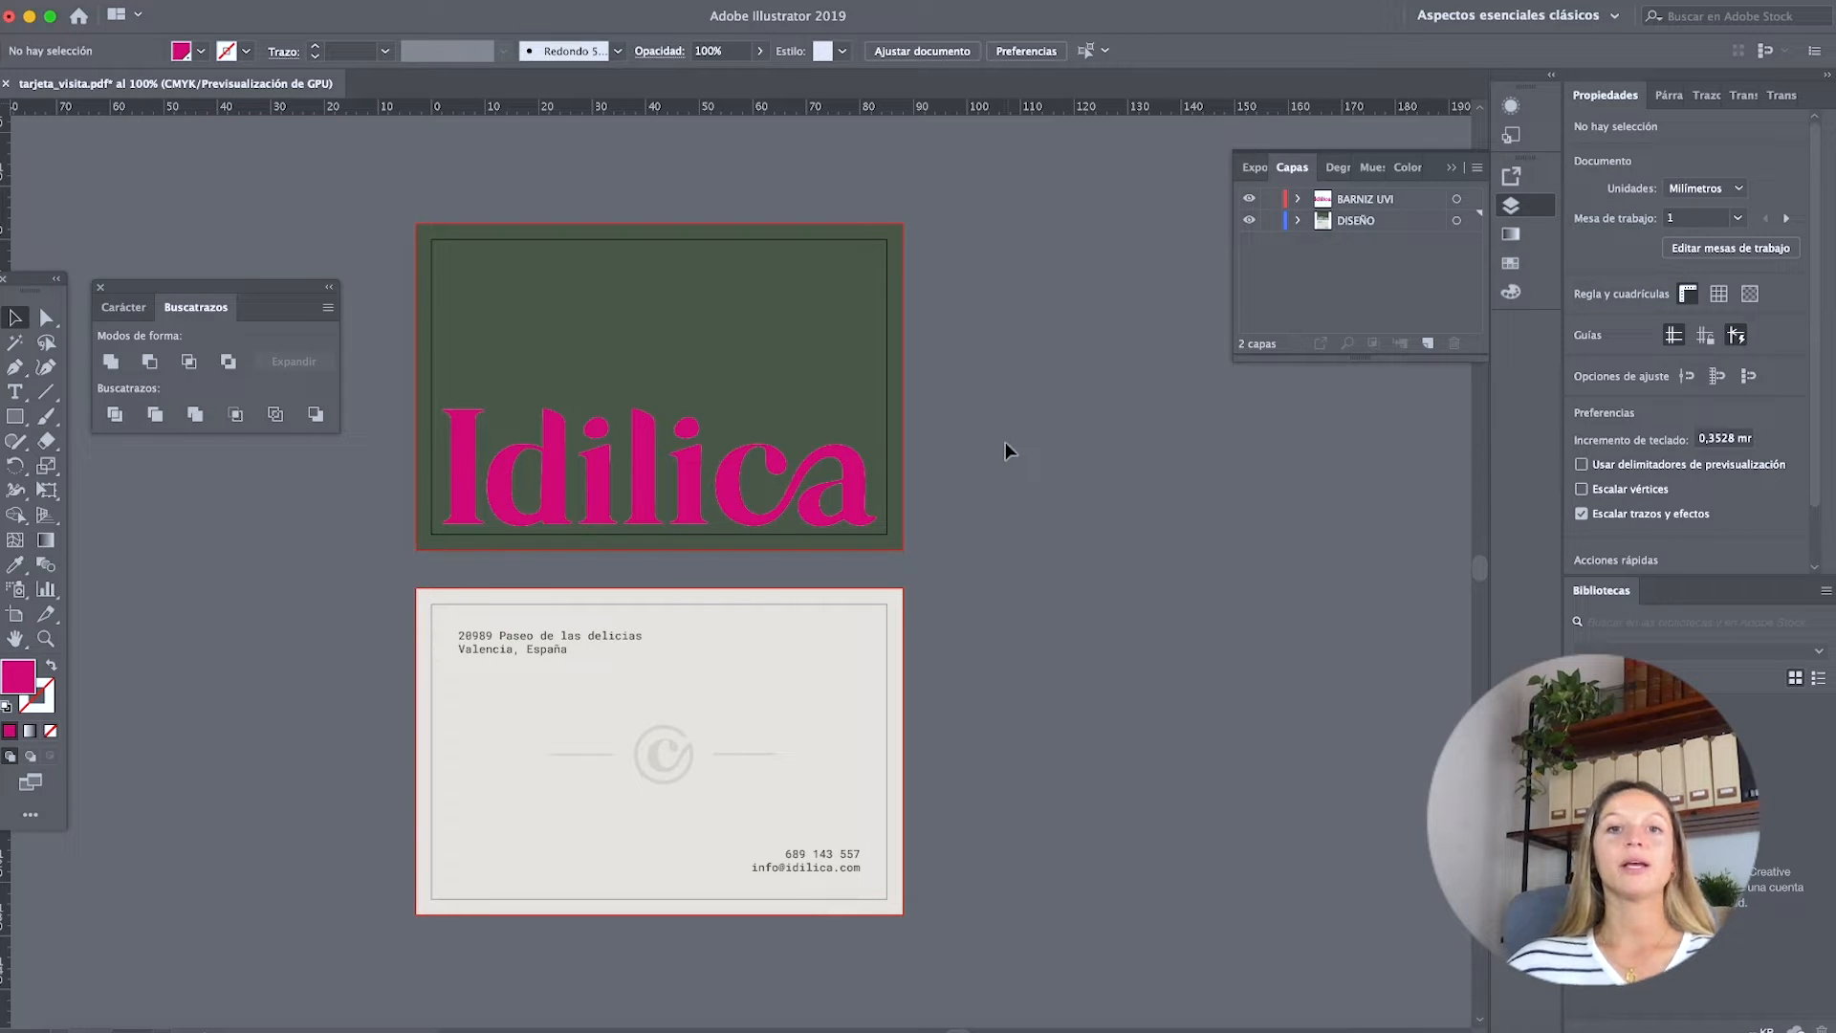
pyautogui.click(1250, 200)
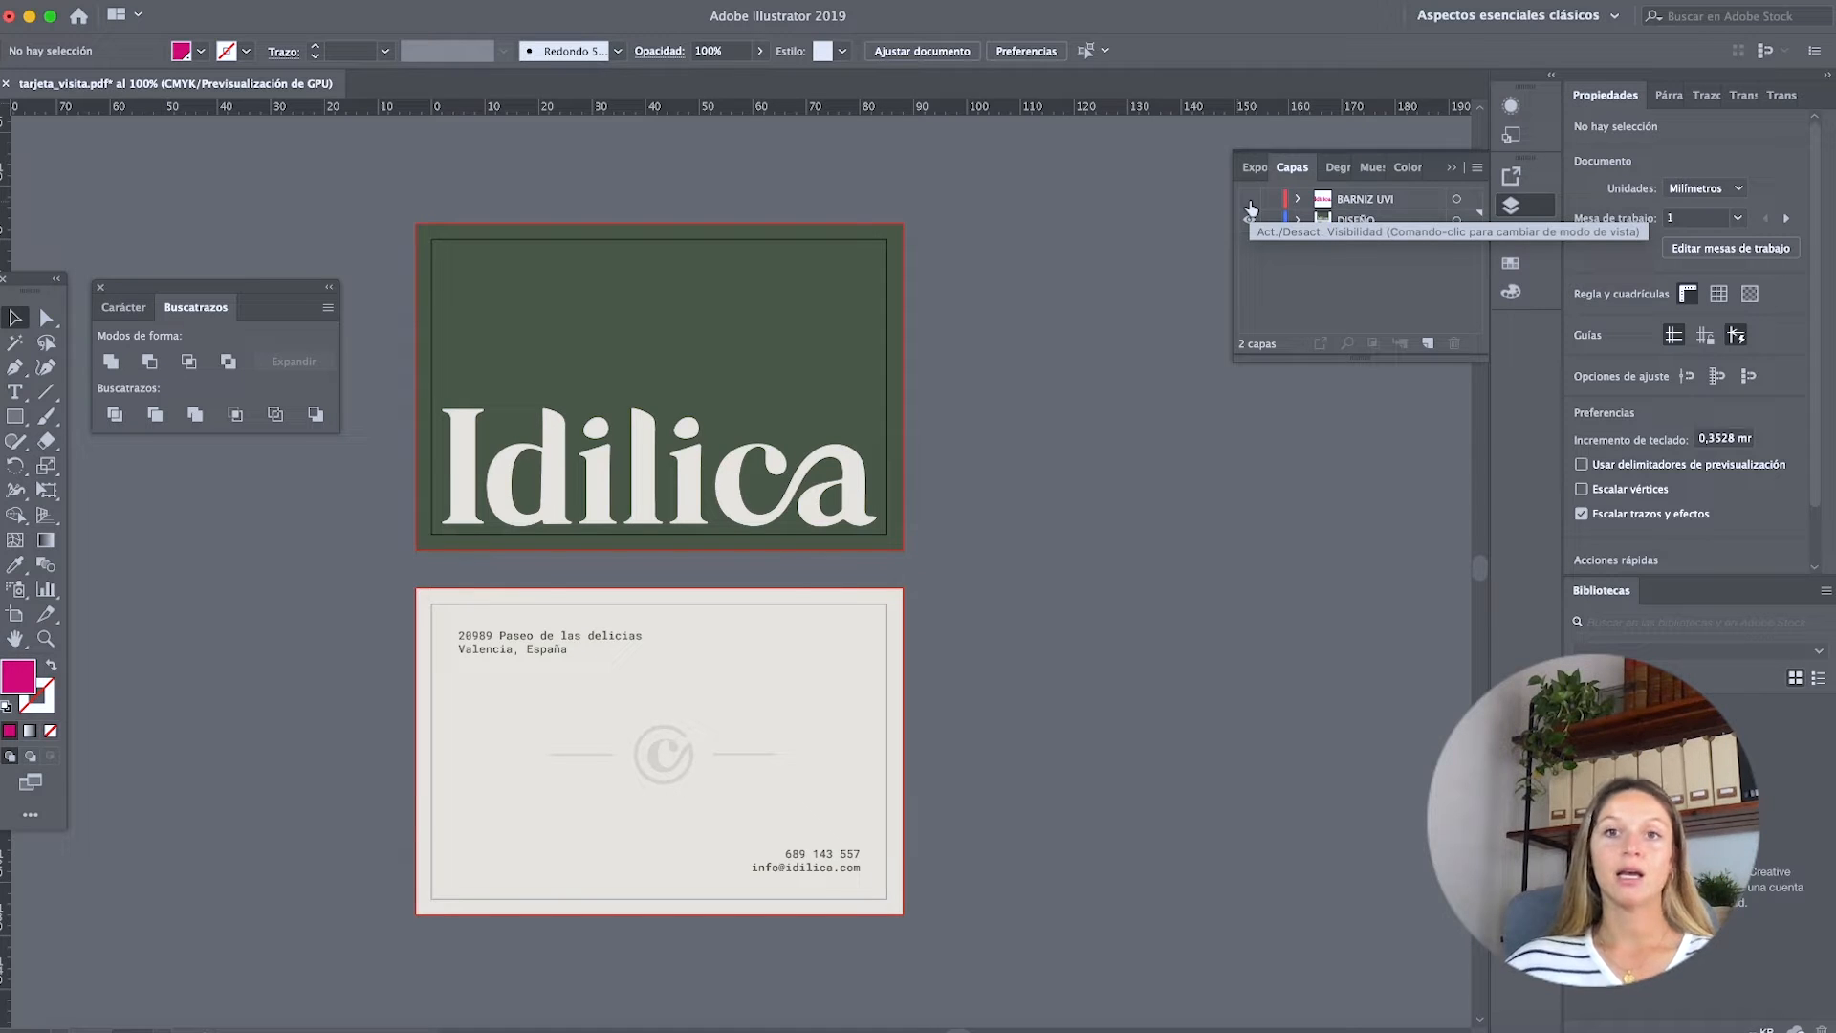
pyautogui.click(1249, 200)
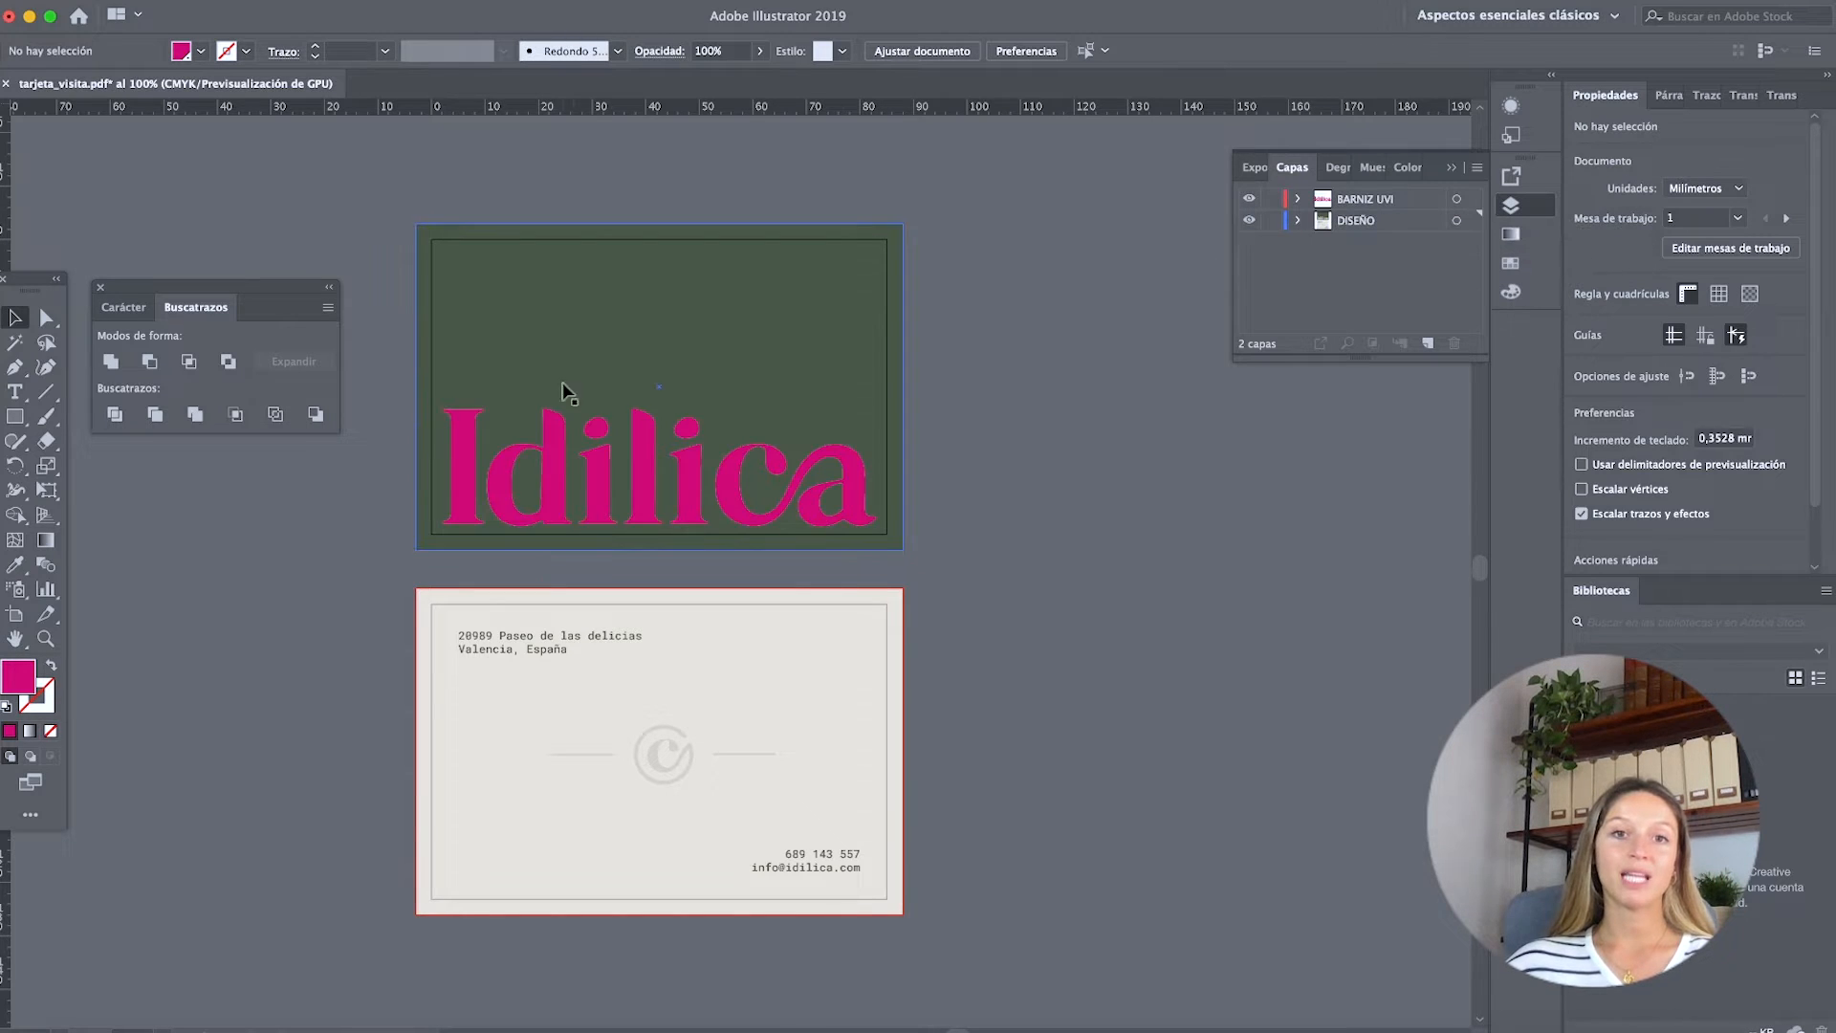
# Turn on overprint fill (Sobreimp. relleno) for the magenta logo on the BARNIZ UVI layer and dock the attributes below the layers.
pyautogui.click(1456, 199)
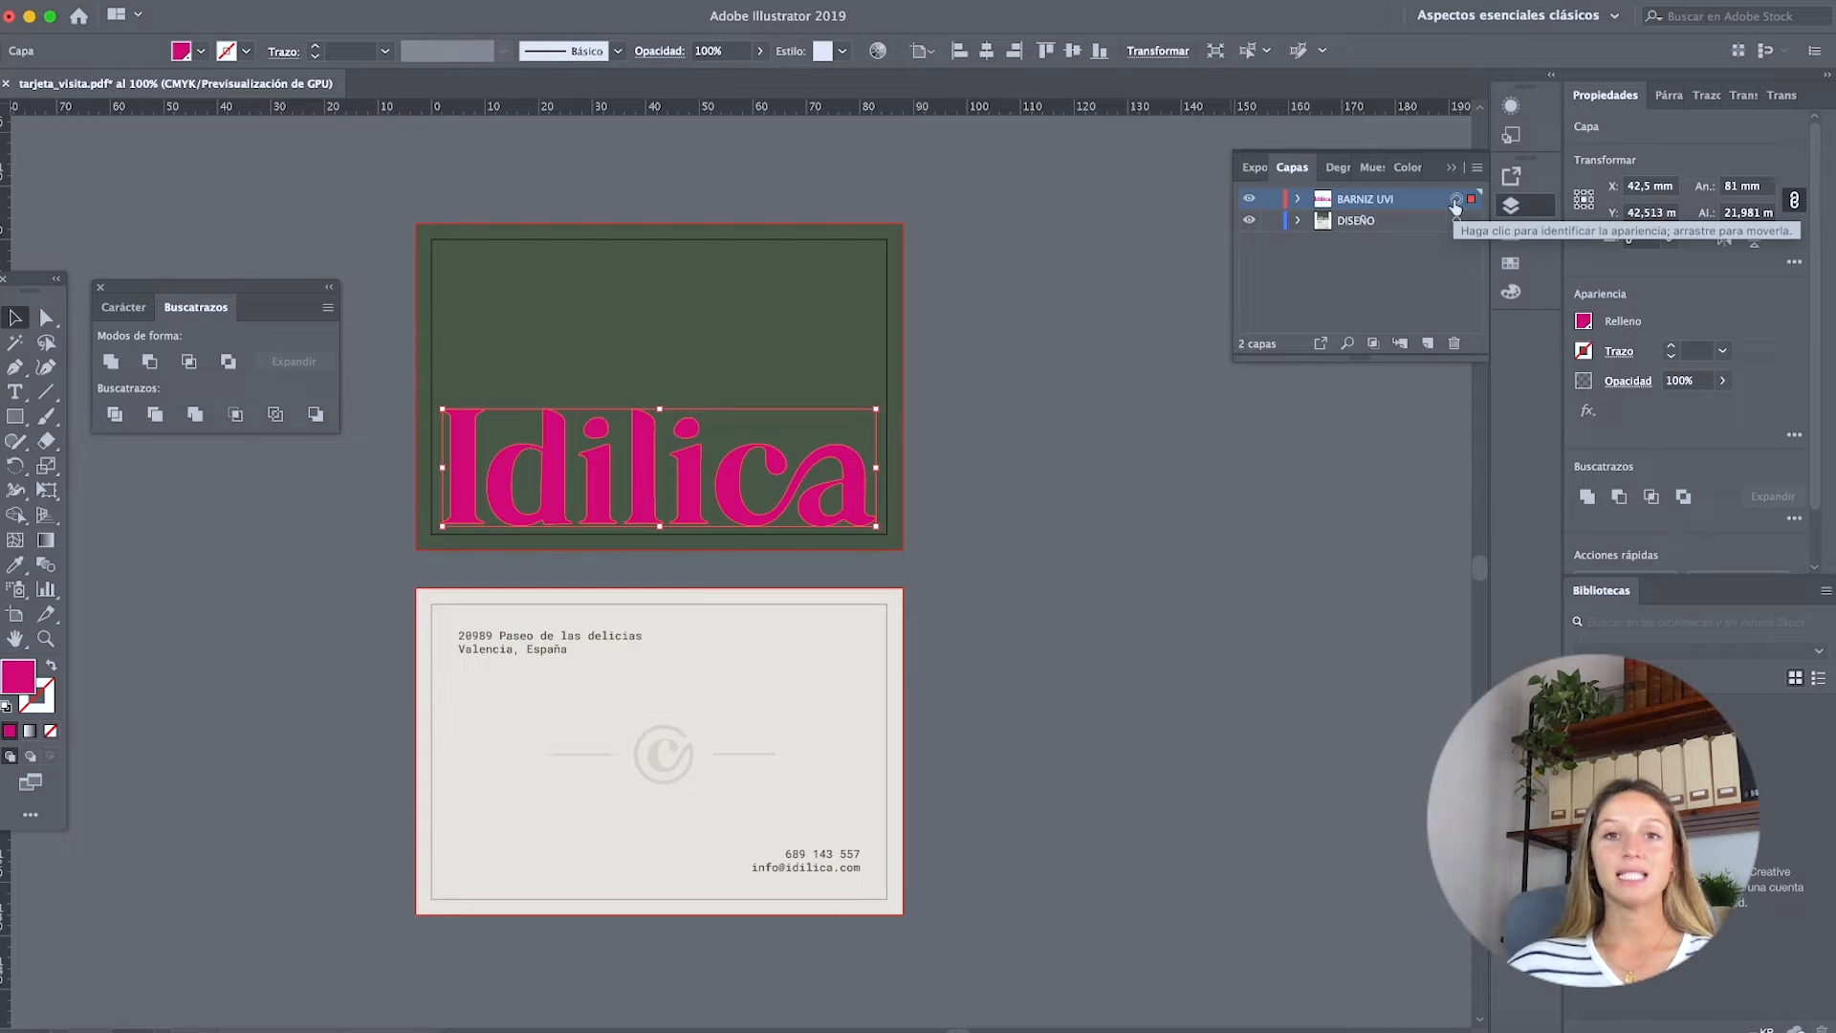
pyautogui.click(1456, 199)
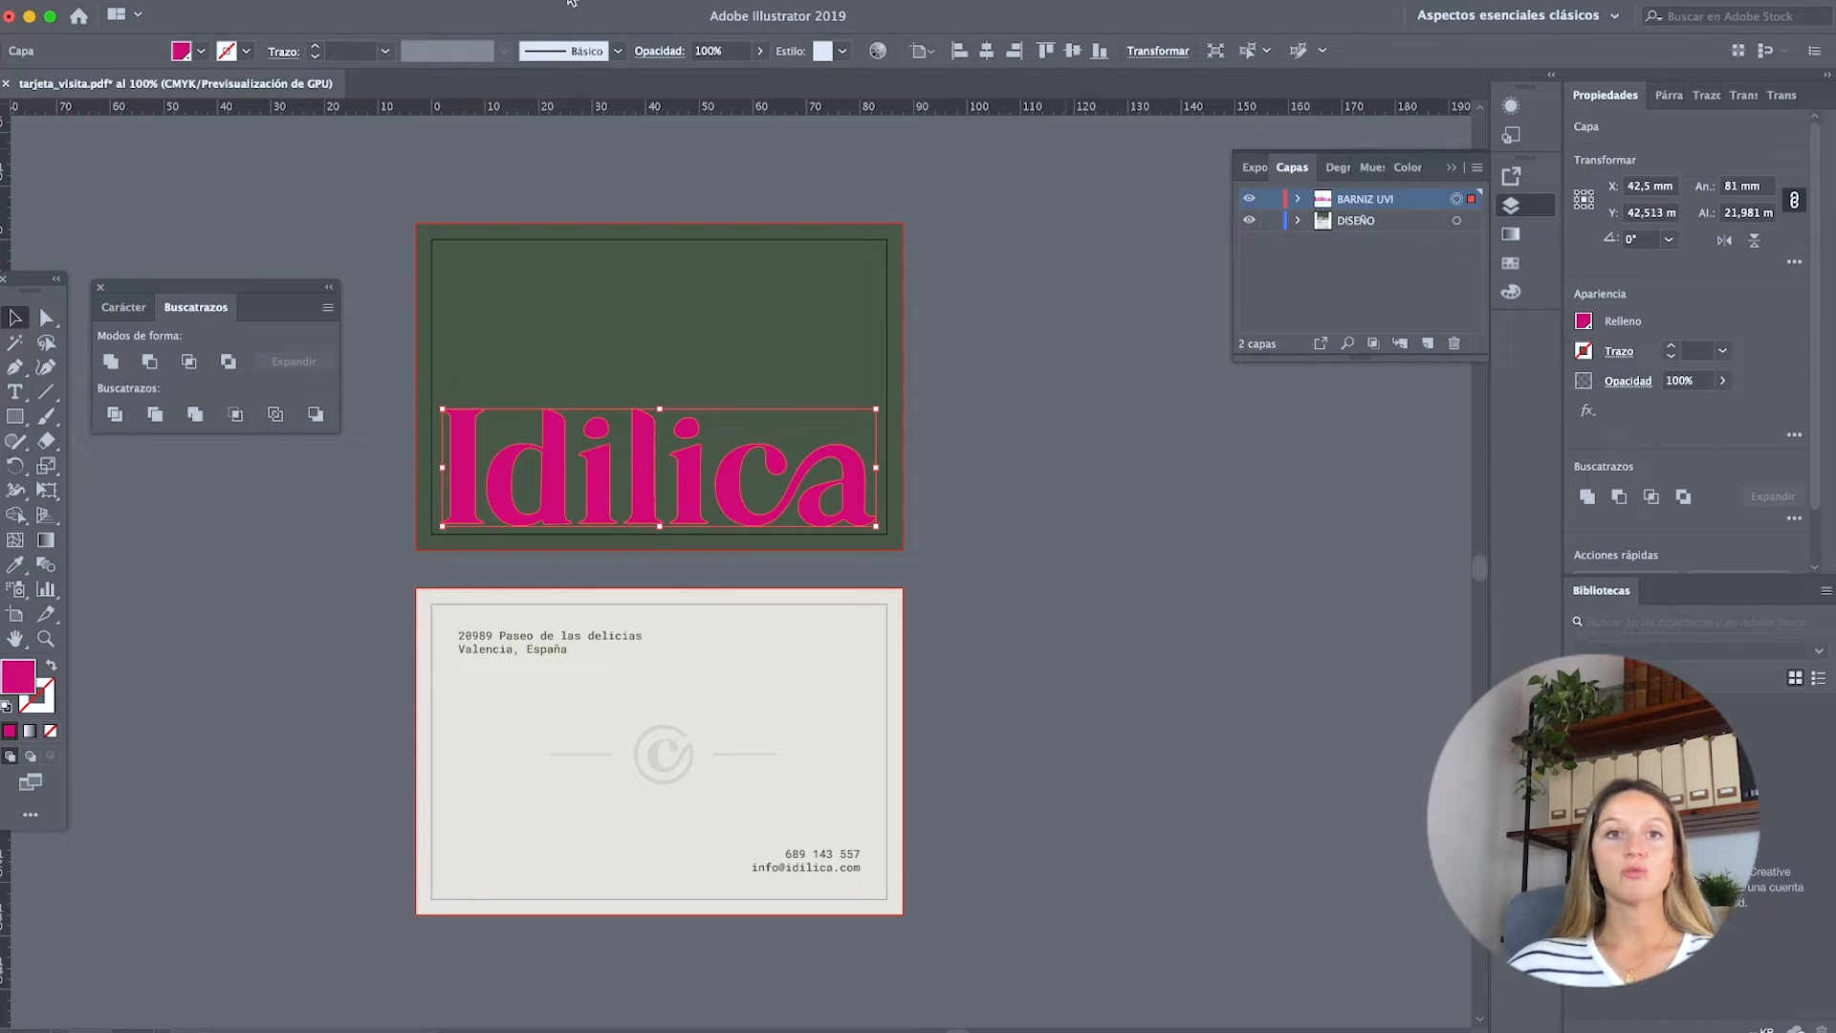
pyautogui.click(617, 1)
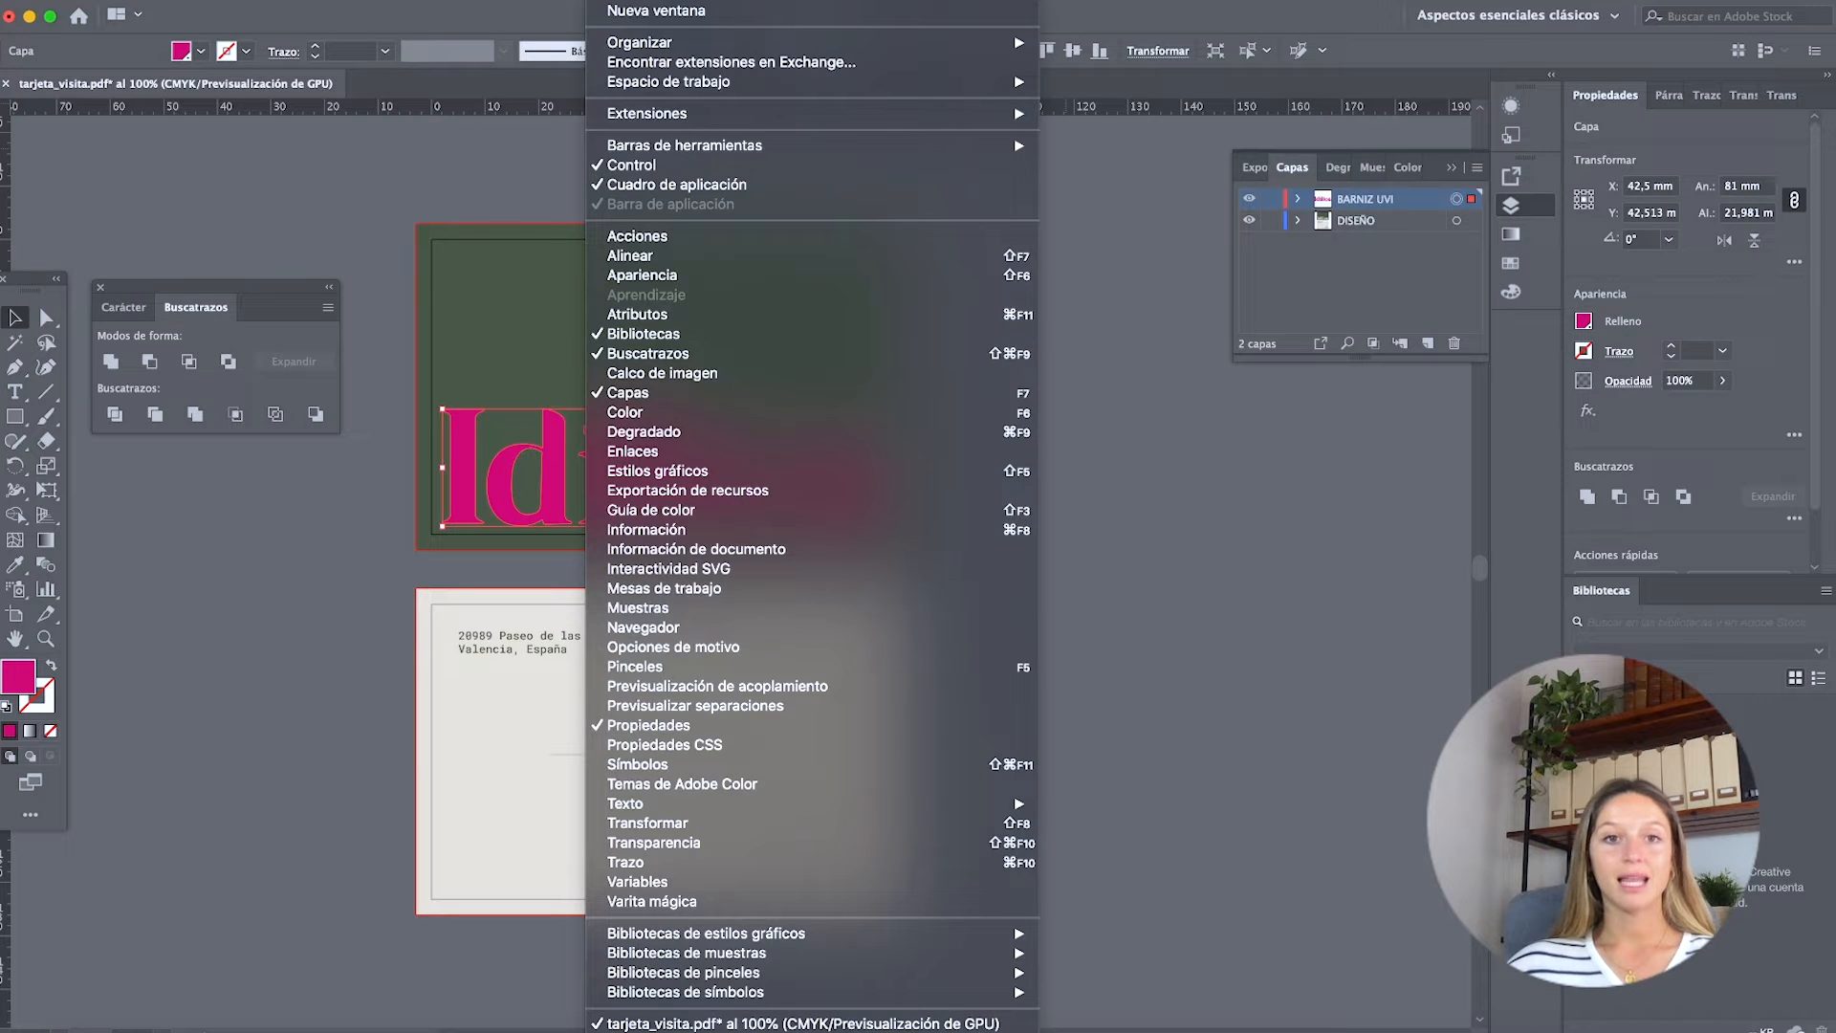
pyautogui.click(636, 313)
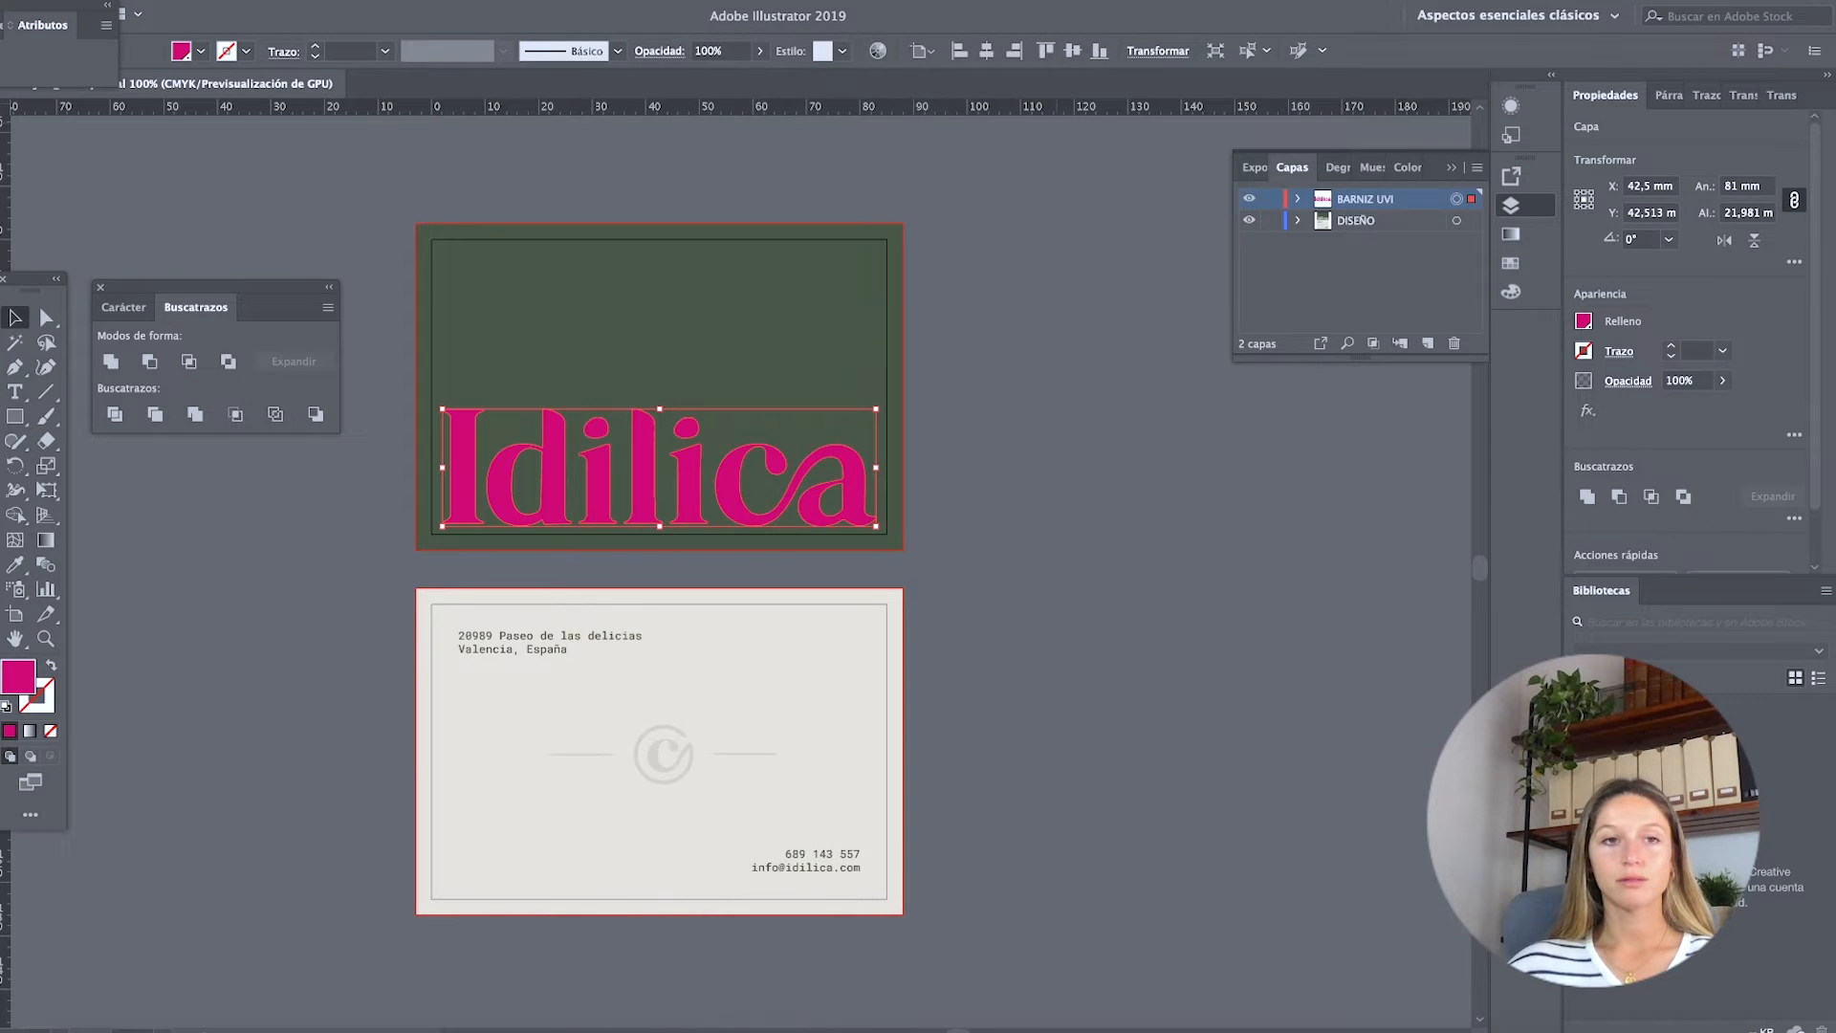
pyautogui.moveTo(56, 12); pyautogui.dragTo(1282, 442)
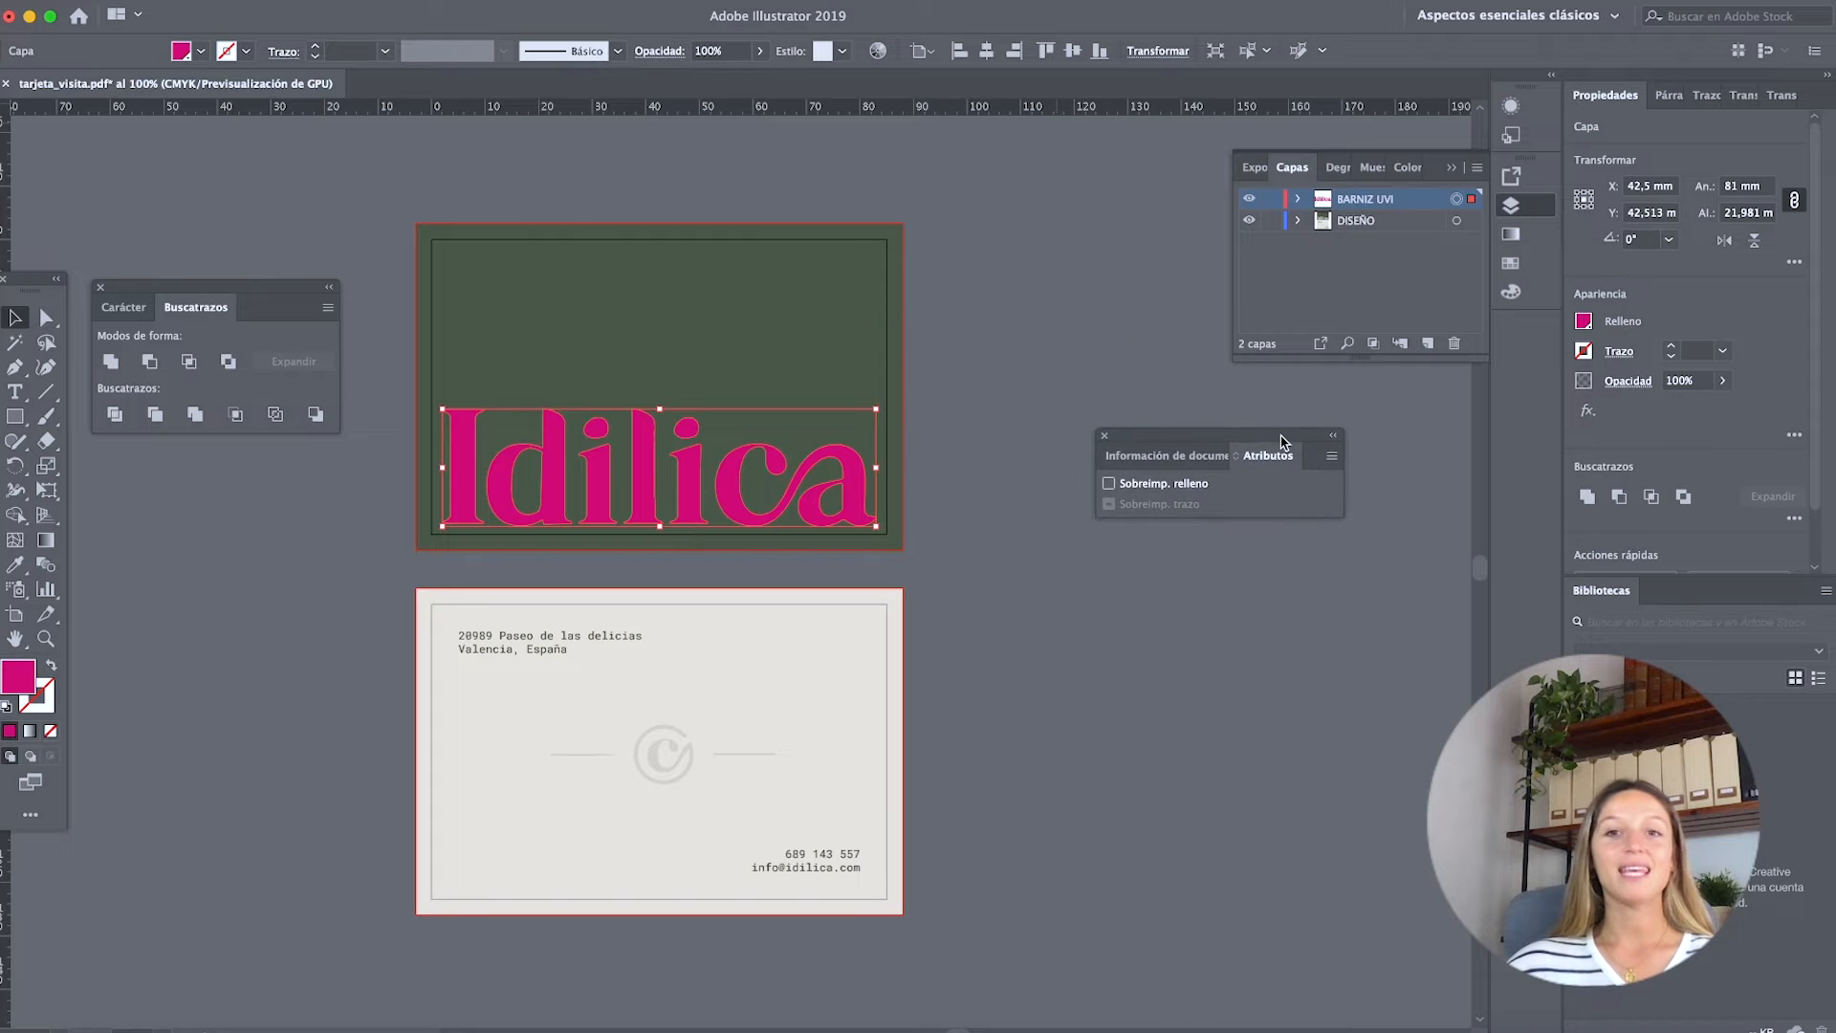
pyautogui.click(1108, 485)
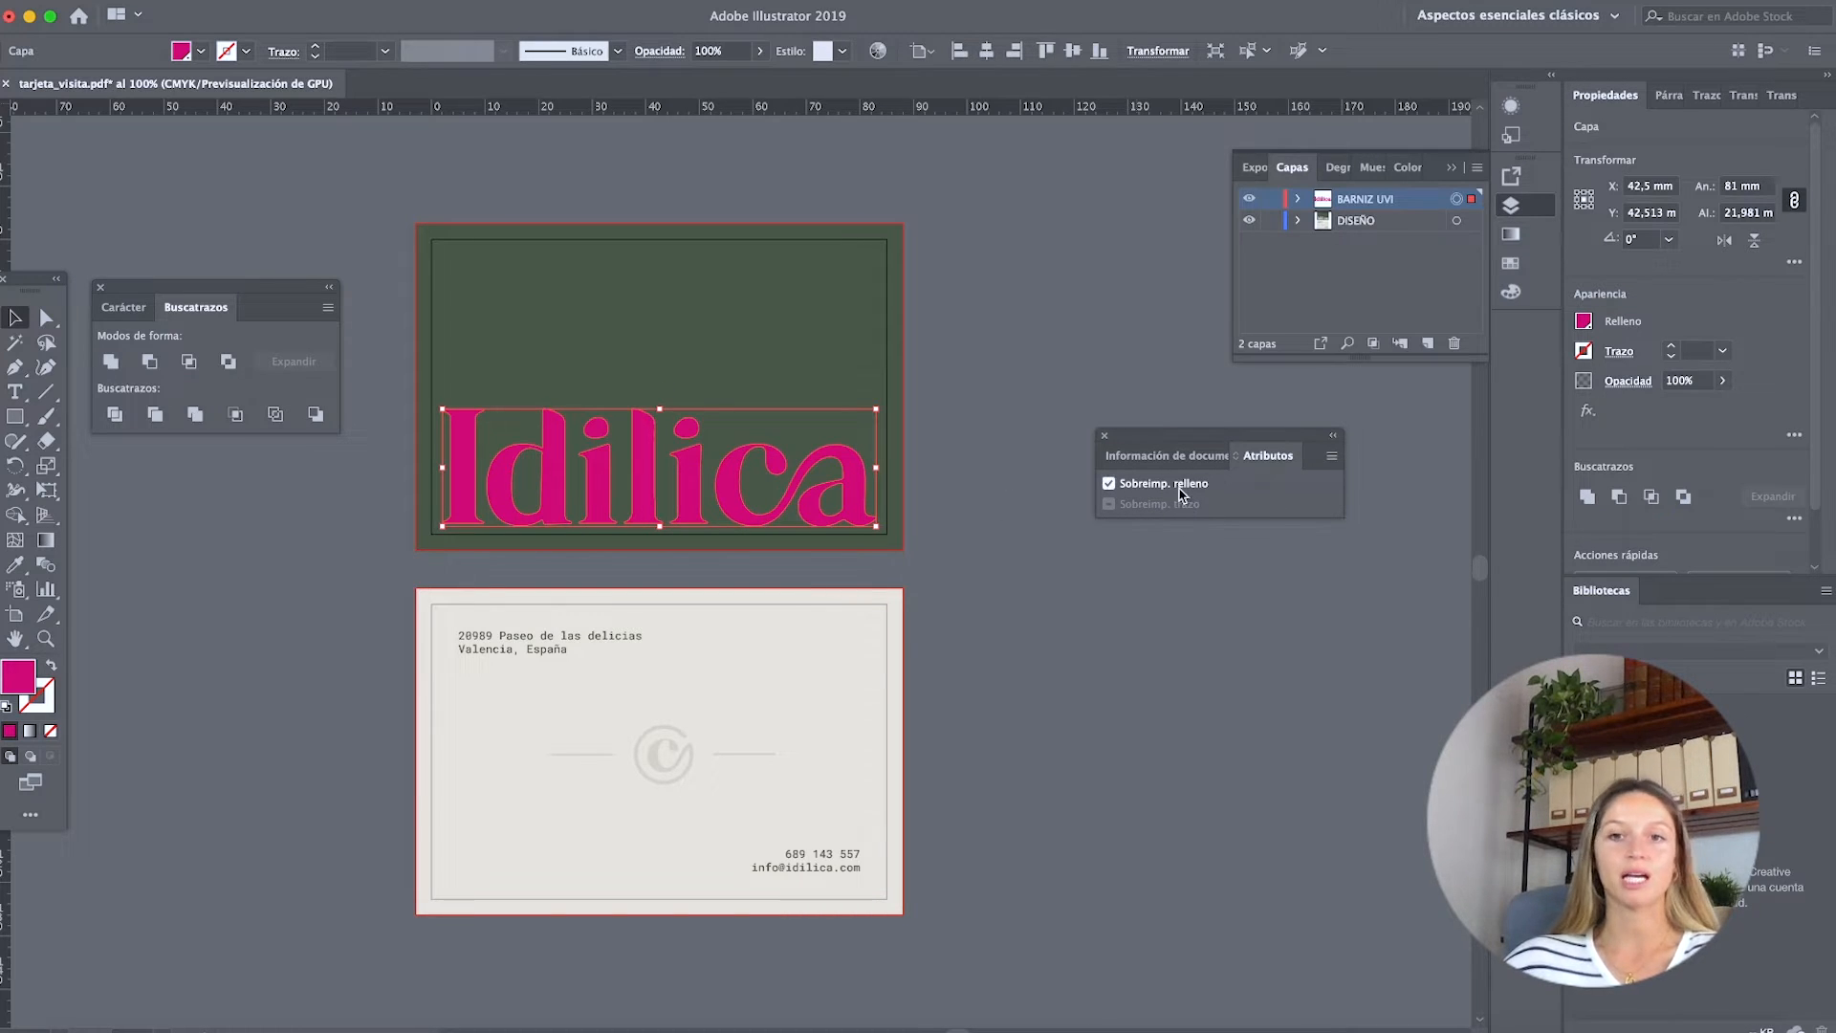
pyautogui.moveTo(1160, 433); pyautogui.dragTo(1302, 384)
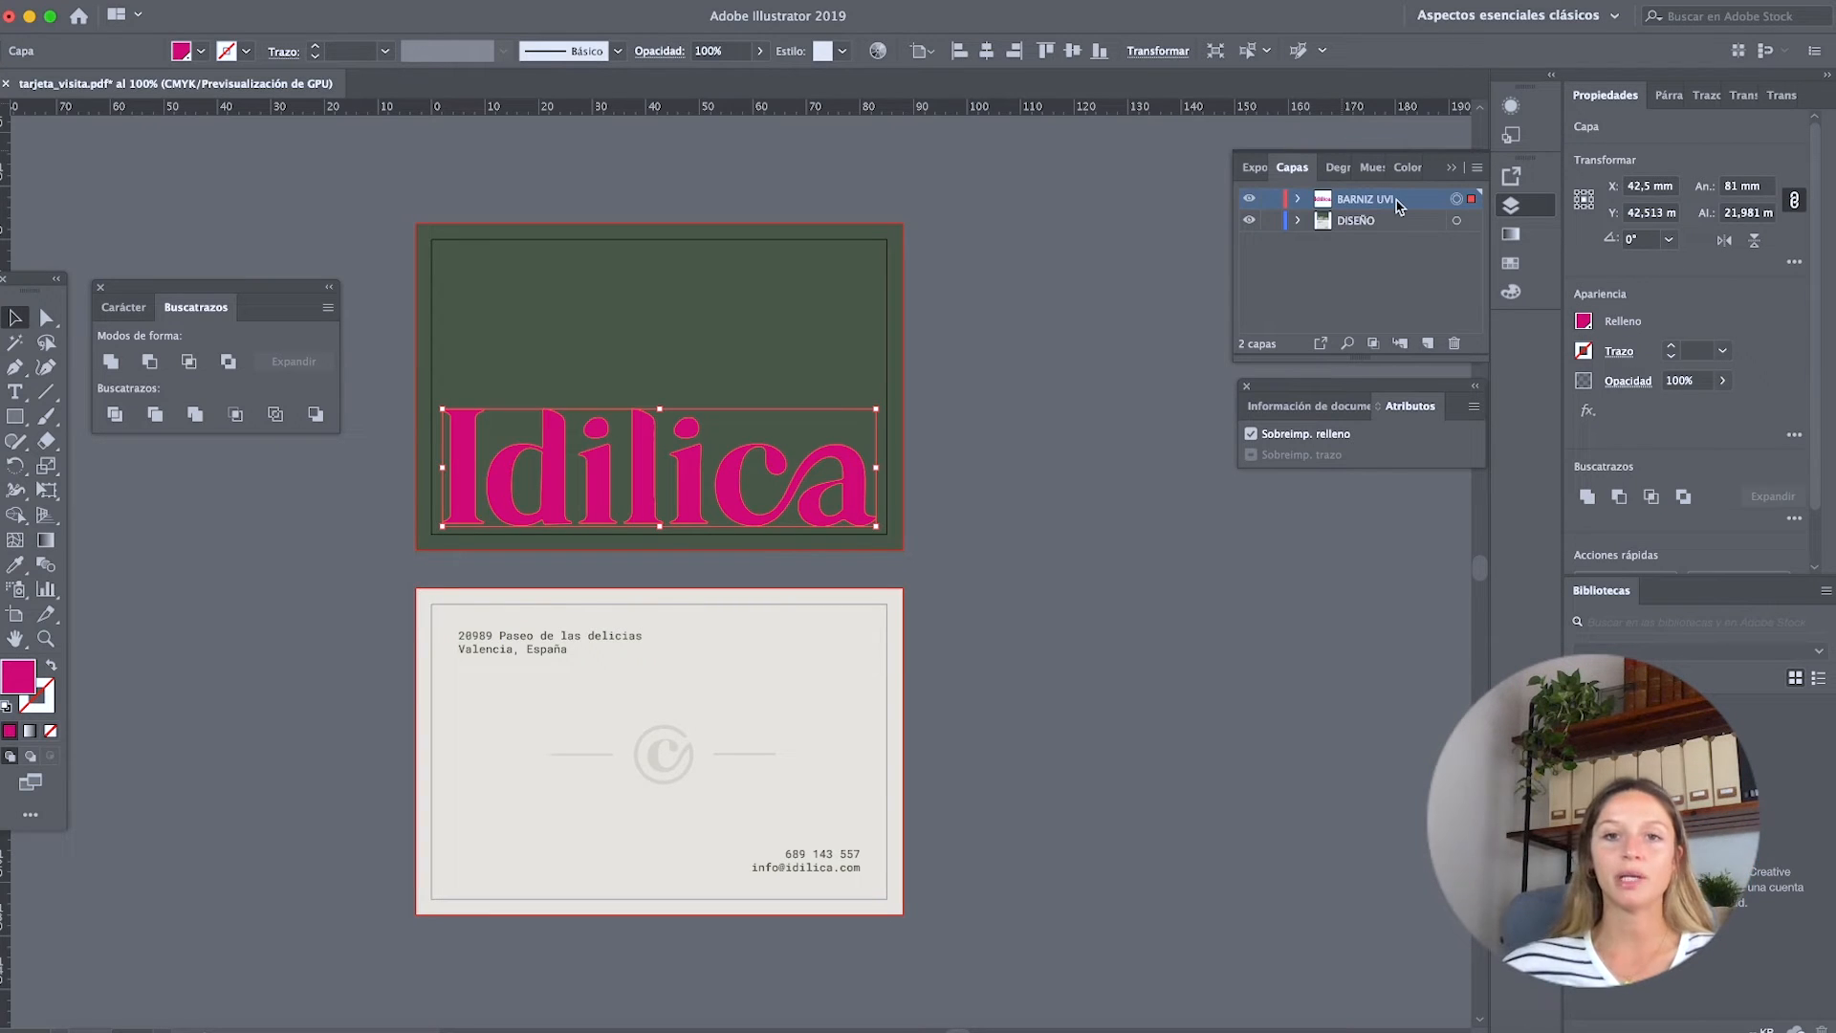
# Check the overprinting varnish logo against the design by toggling its layer's visibility and selecting its artwork, then view both card sides.
pyautogui.click(1251, 205)
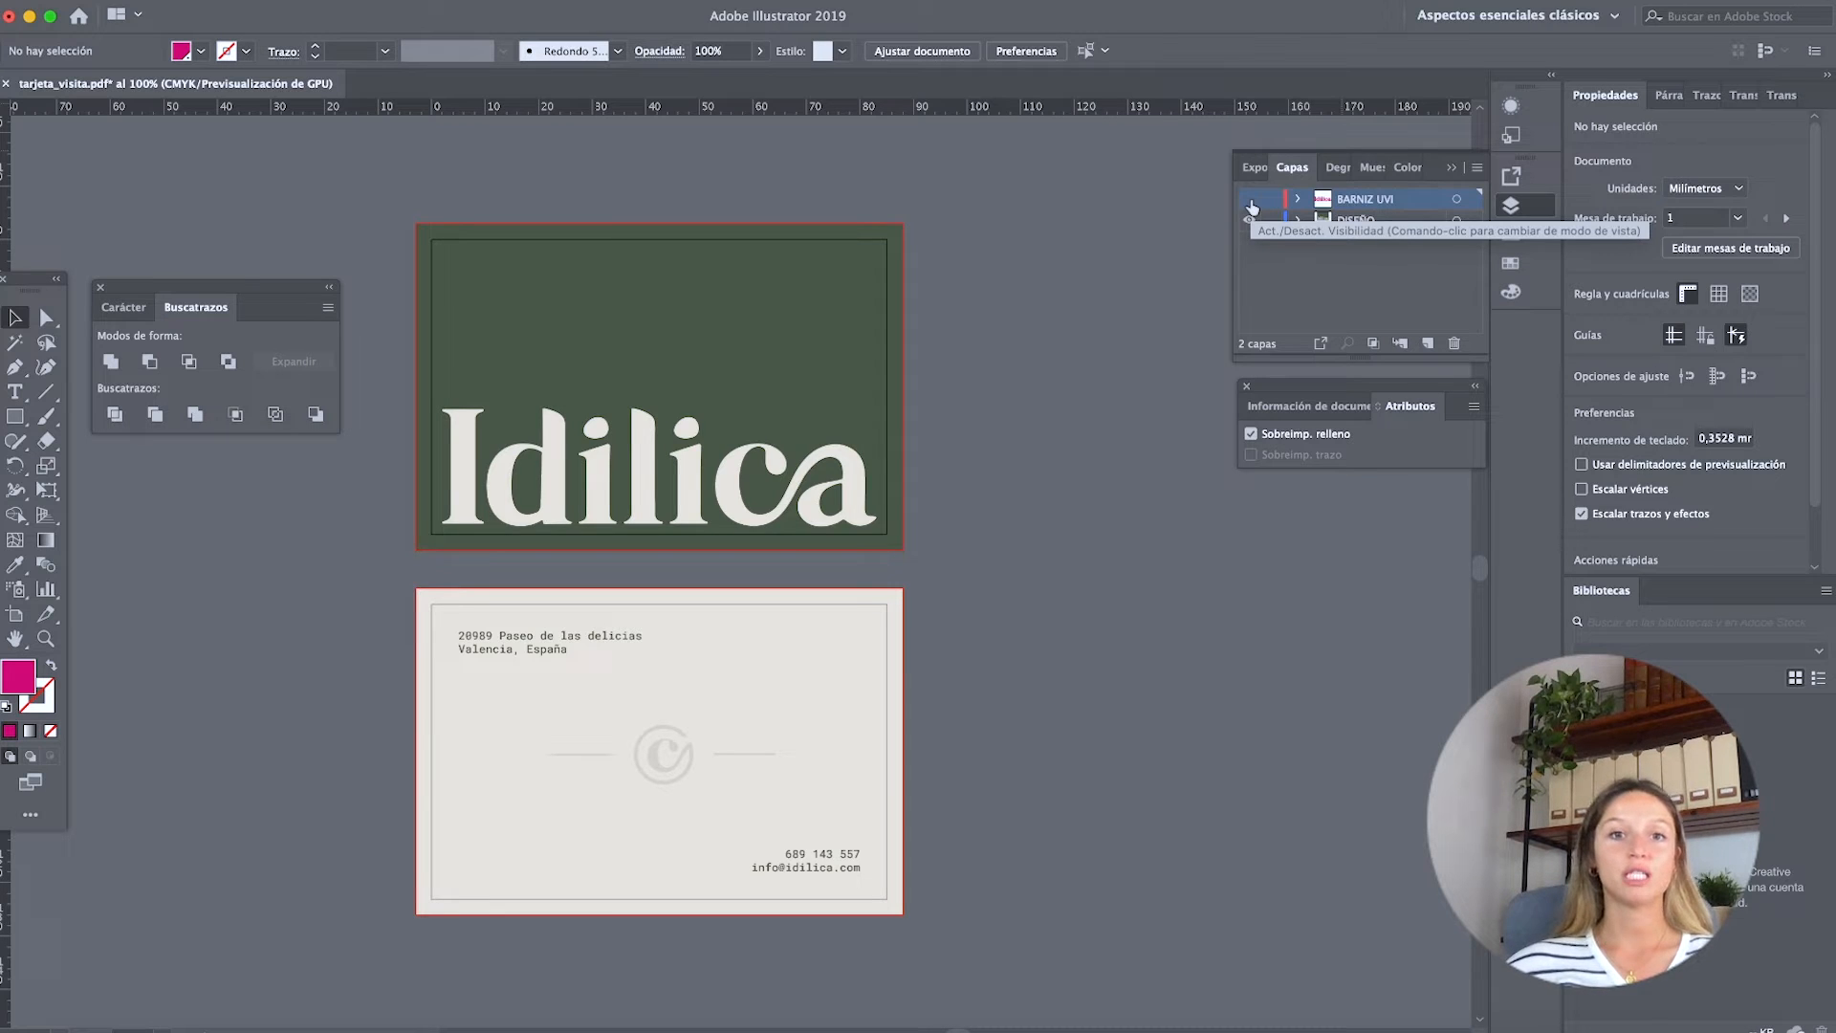
pyautogui.click(1251, 201)
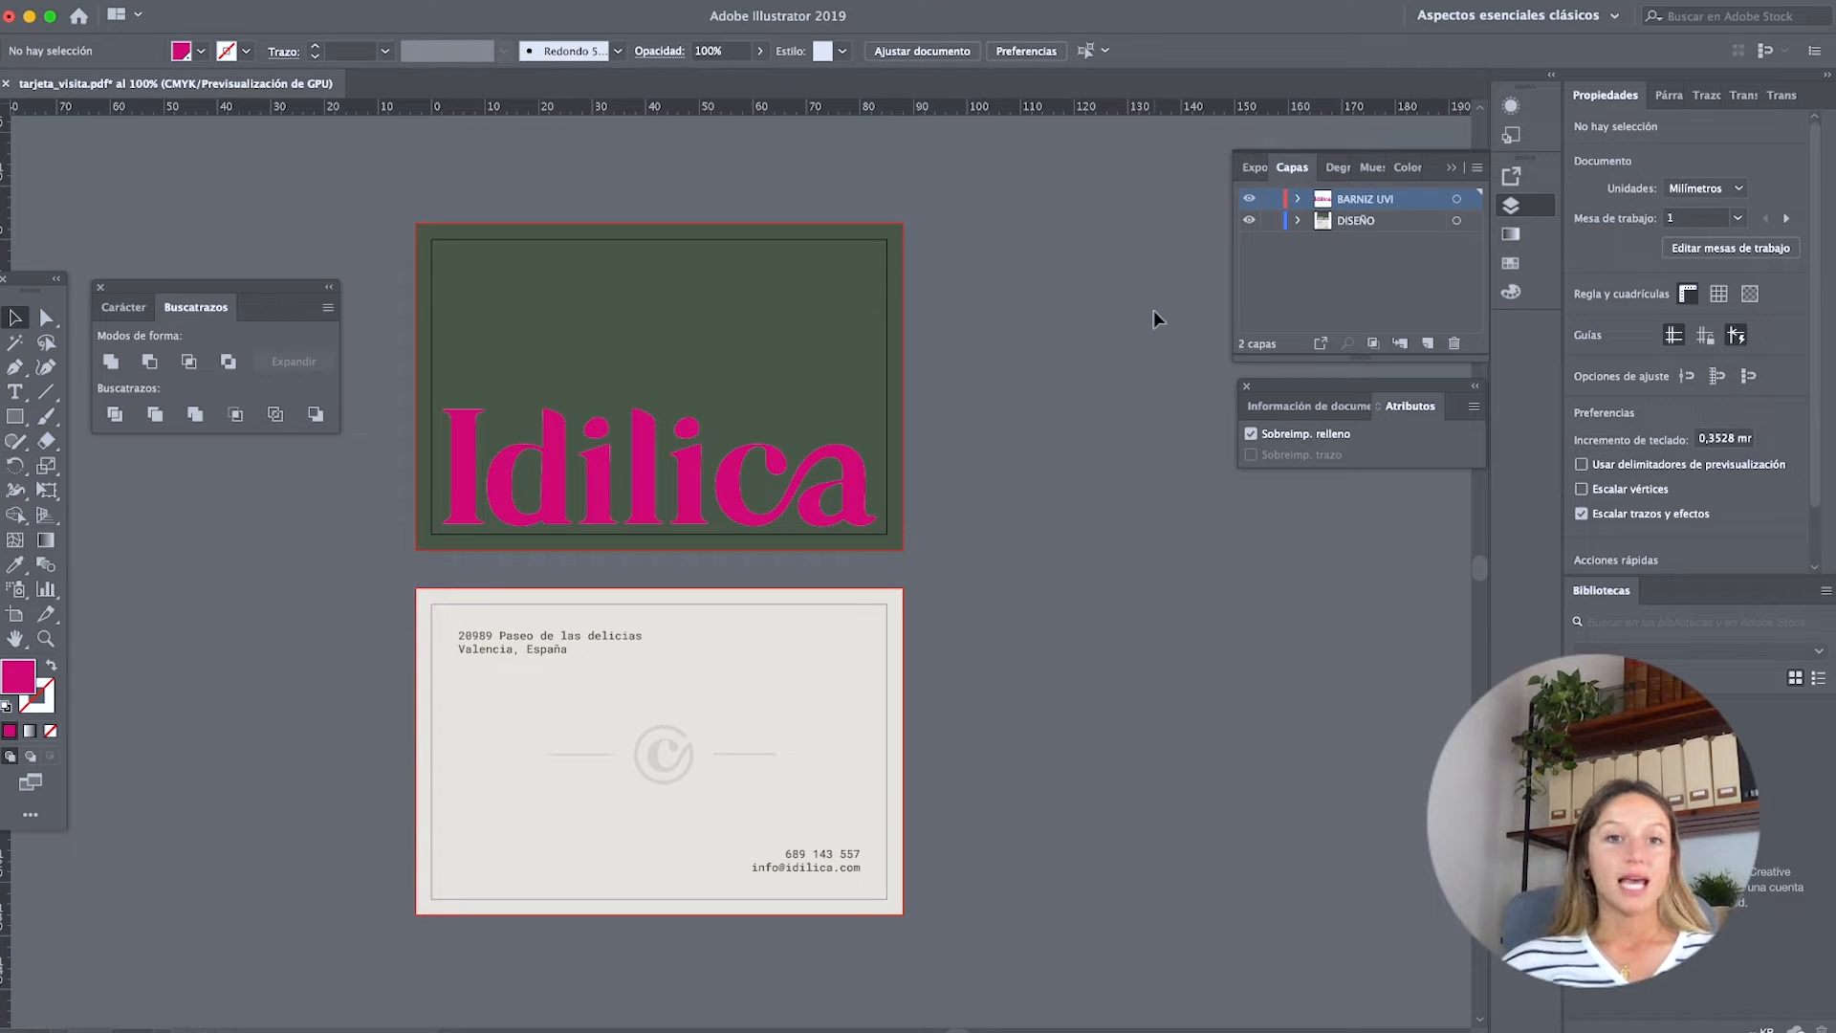
pyautogui.click(1456, 200)
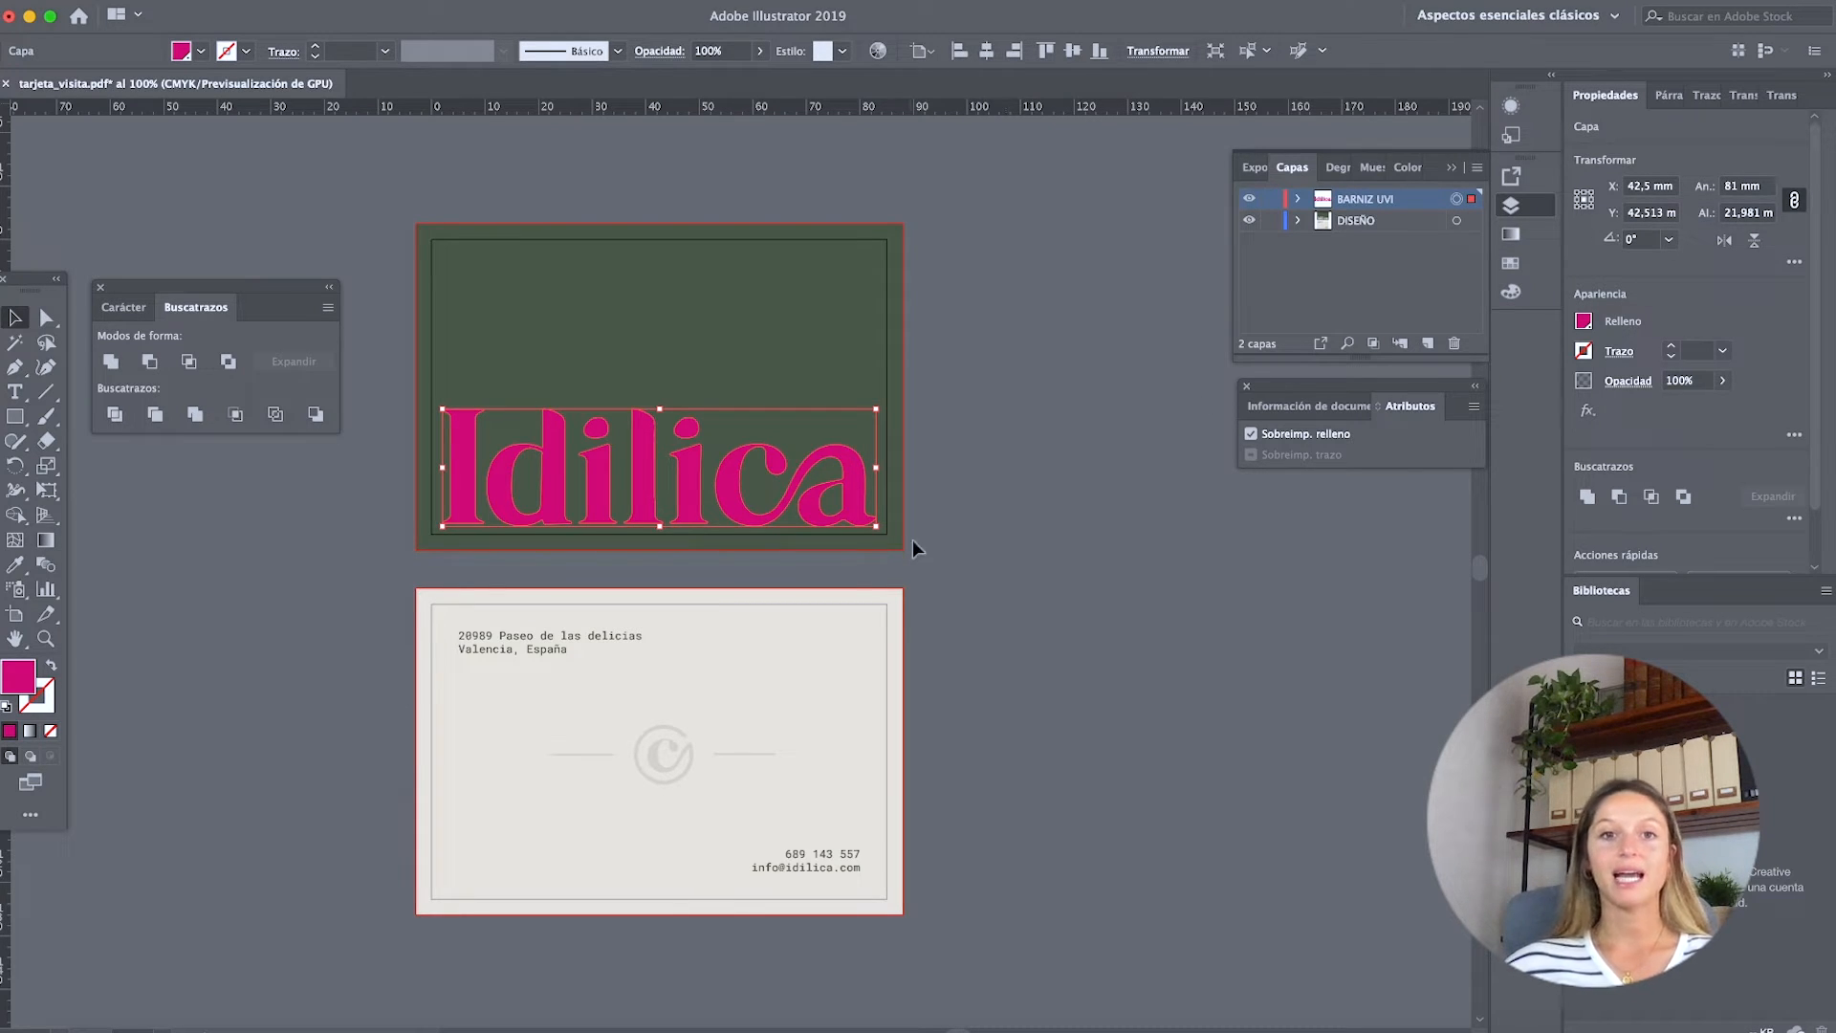
pyautogui.click(1018, 481)
pyautogui.scroll(-3, 1018, 516)
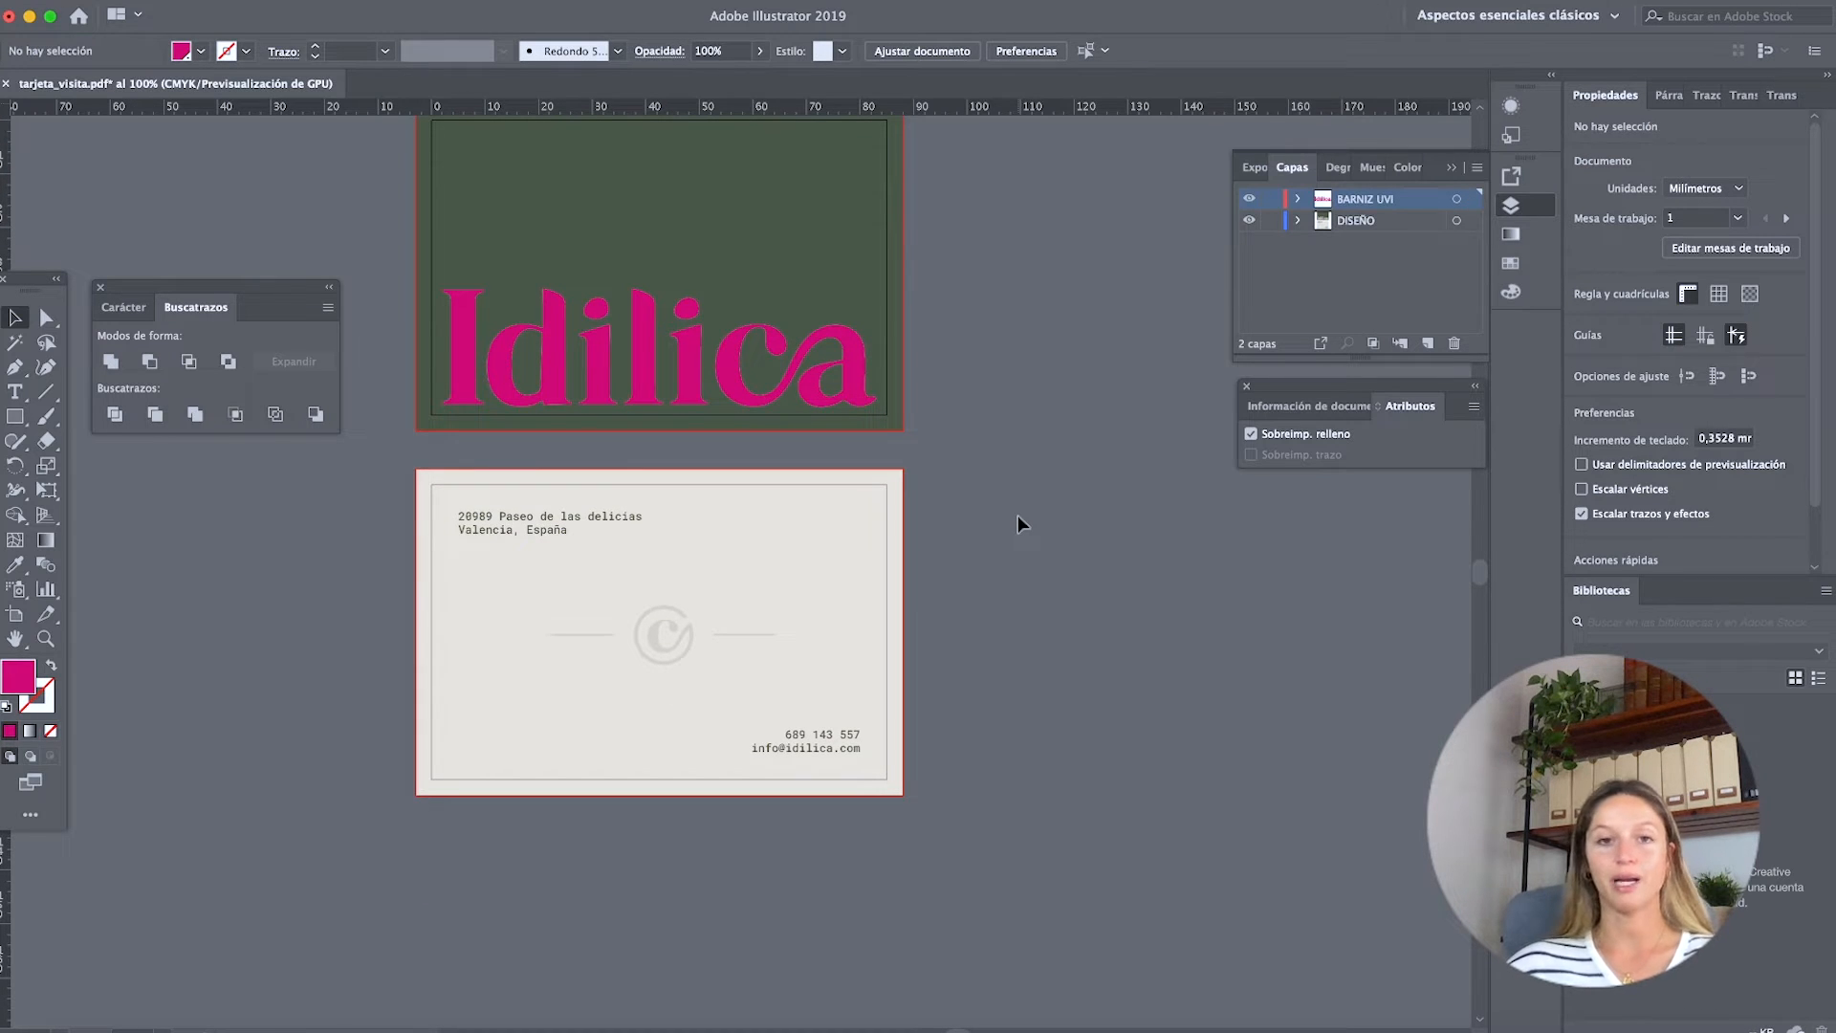
pyautogui.hotkey('ctrl', 'alt', '0')
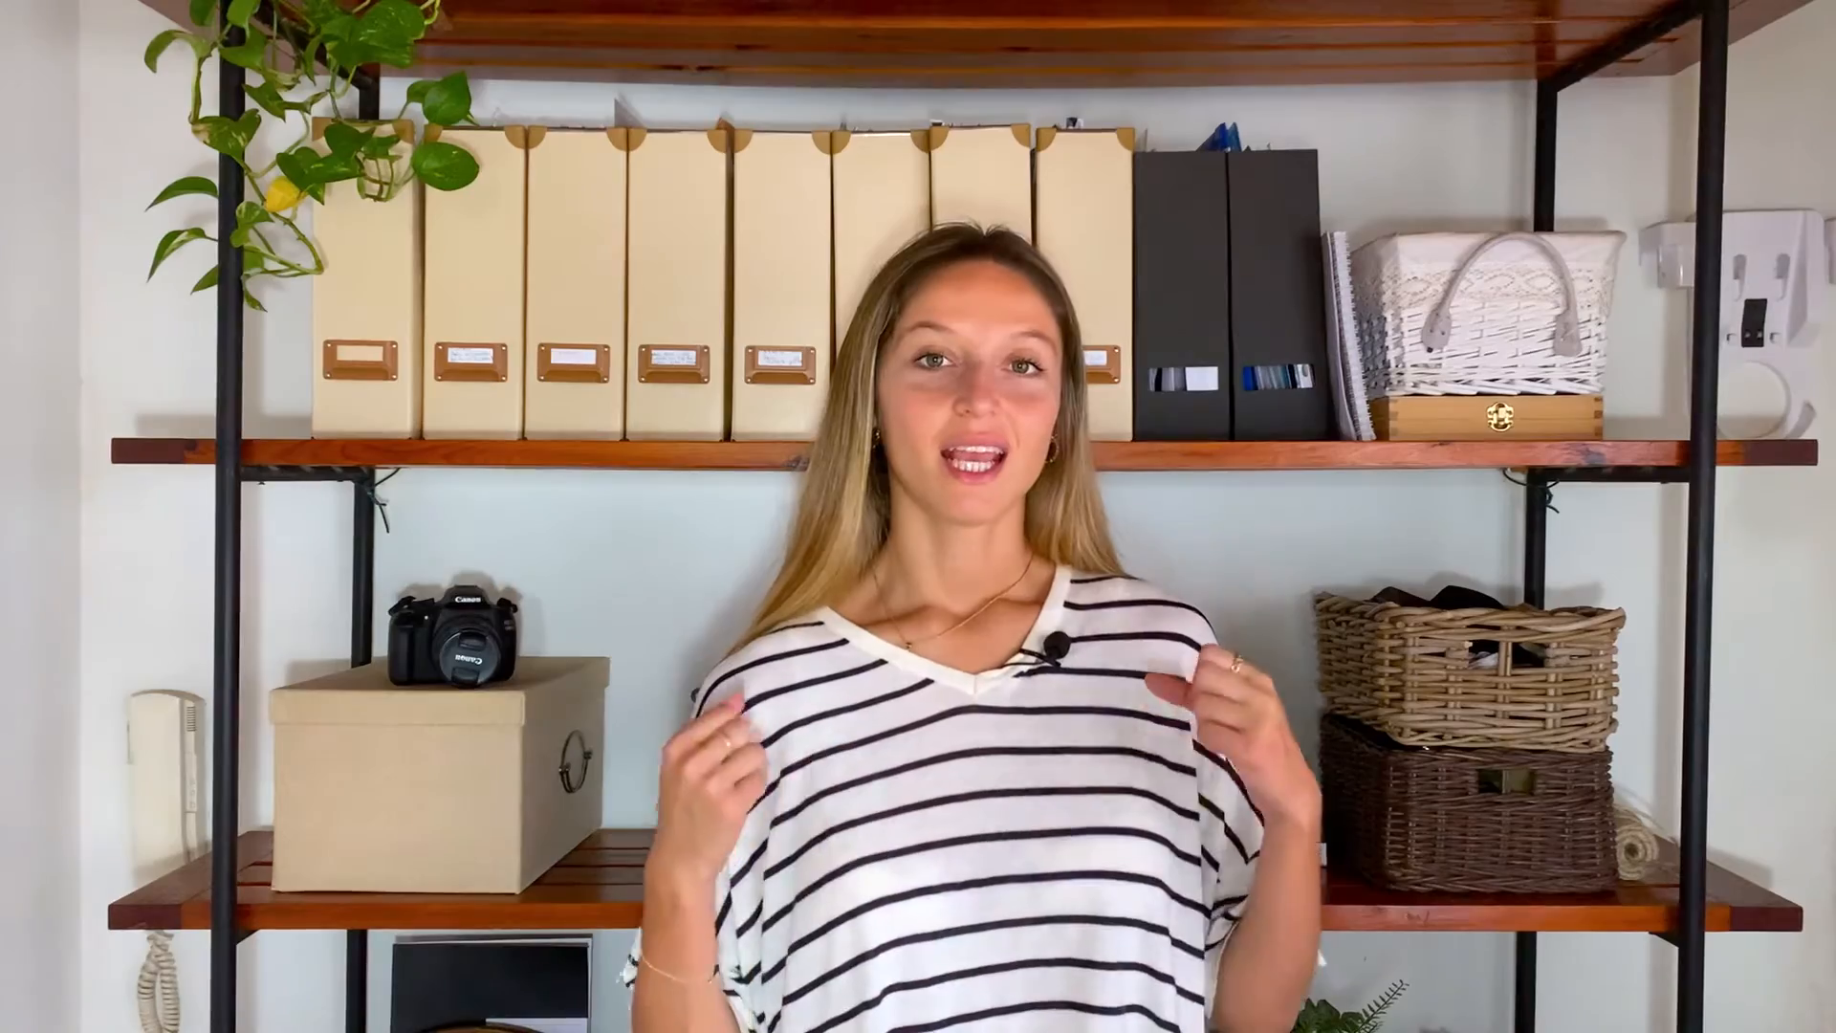